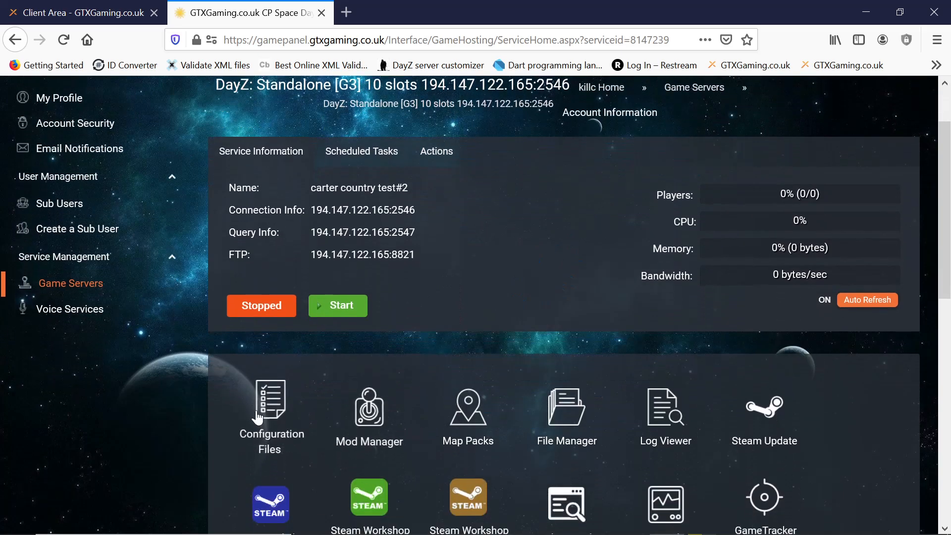
- Open the DayZ server's Steam Workshop browser and search for "cannabis"
scroll(267, 381, "down", 3)
left_click(272, 351)
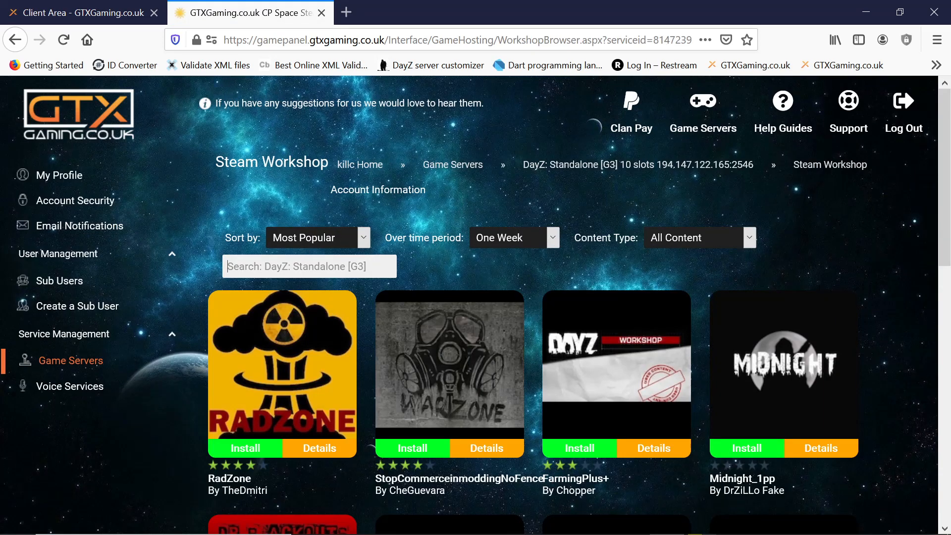
type("cannabis")
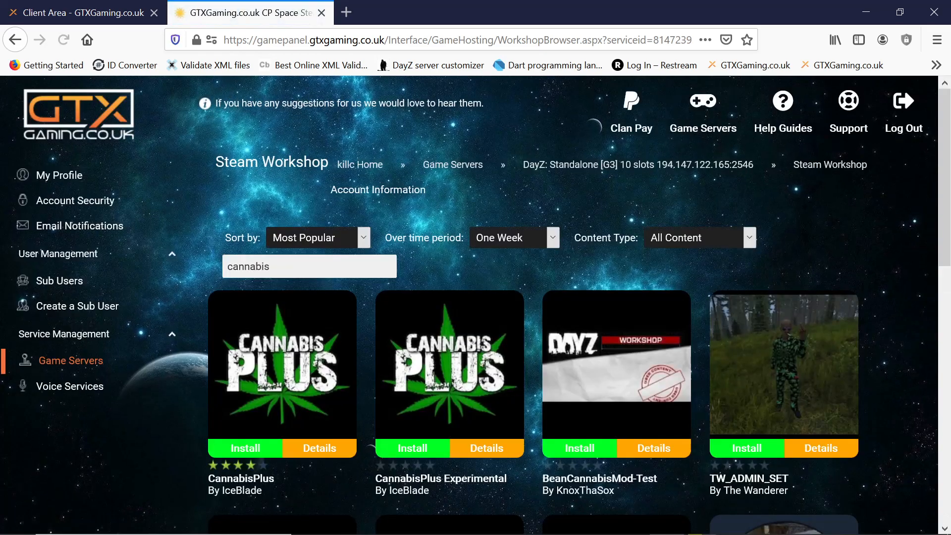
- Show 30 results per page and look through the workshop mods found for the search
scroll(311, 288, "down", 3)
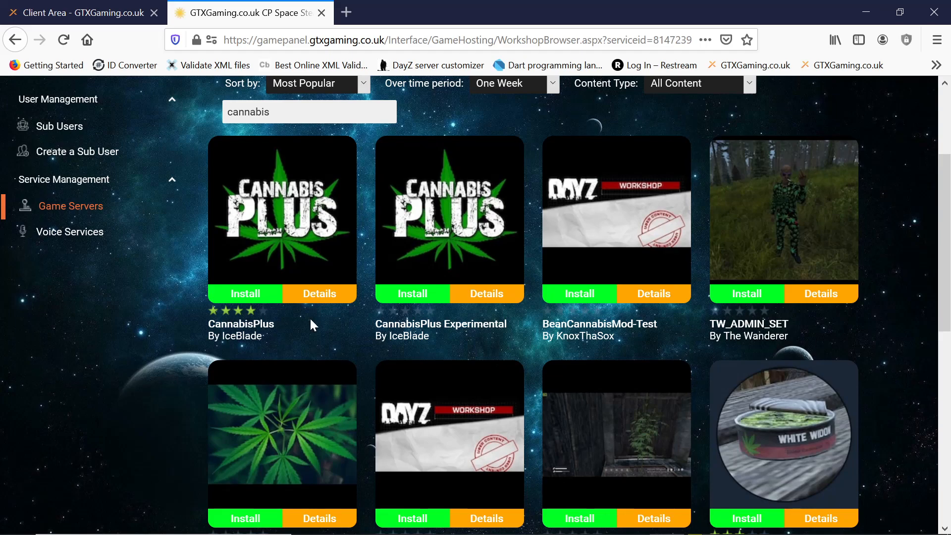
scroll(311, 320, "down", 5)
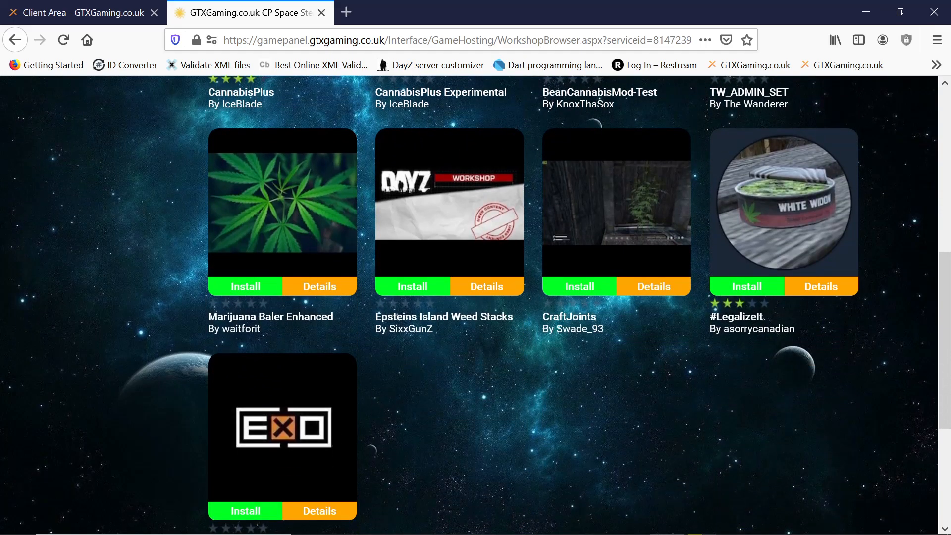
scroll(475, 345, "down", 2)
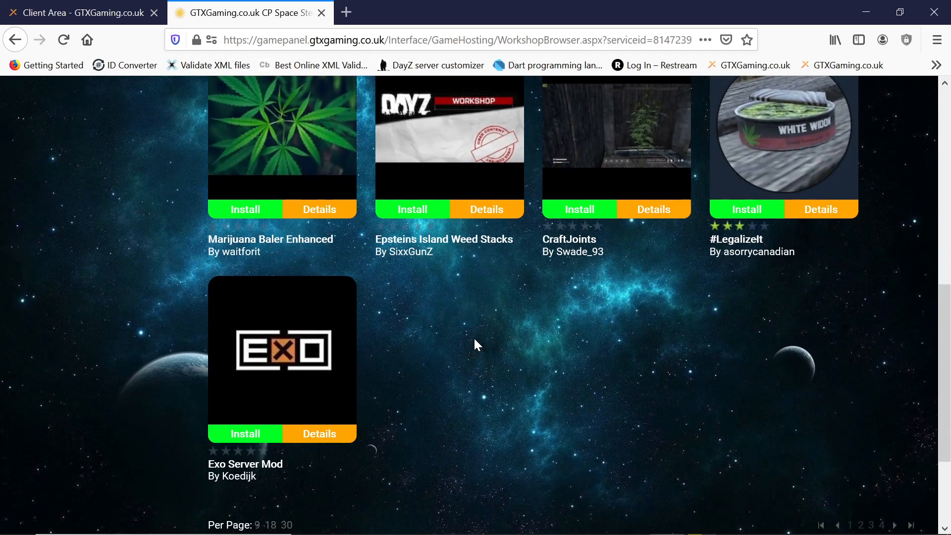
left_click(287, 525)
scroll(477, 331, "down", 15)
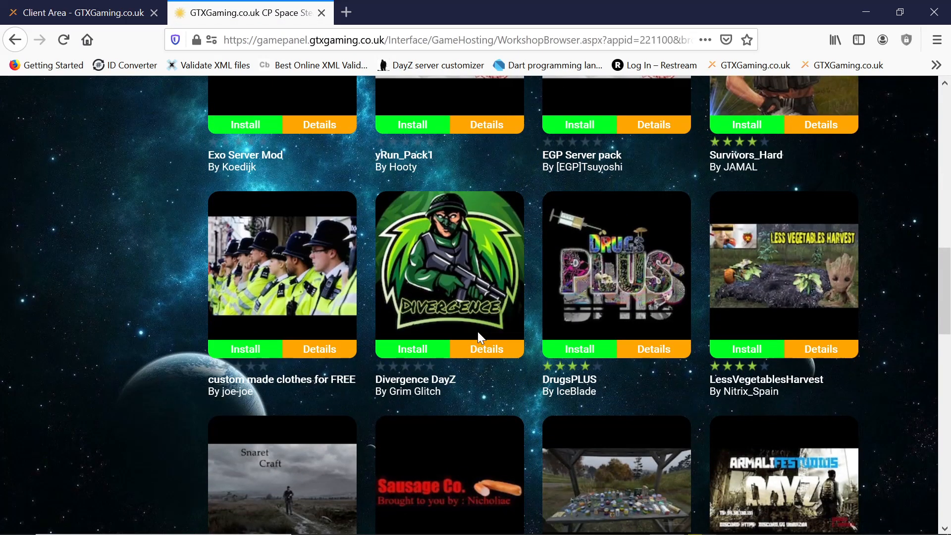
scroll(477, 331, "down", 7)
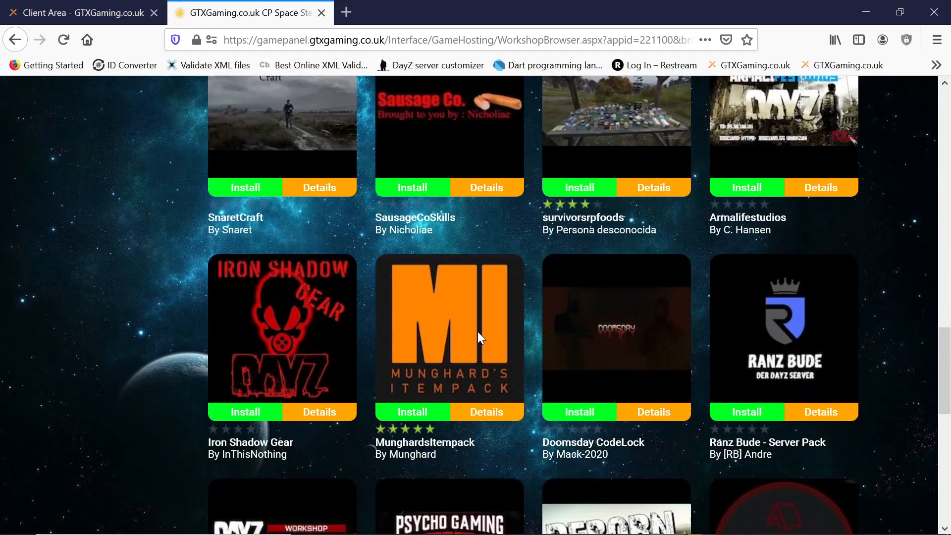
scroll(478, 332, "down", 5)
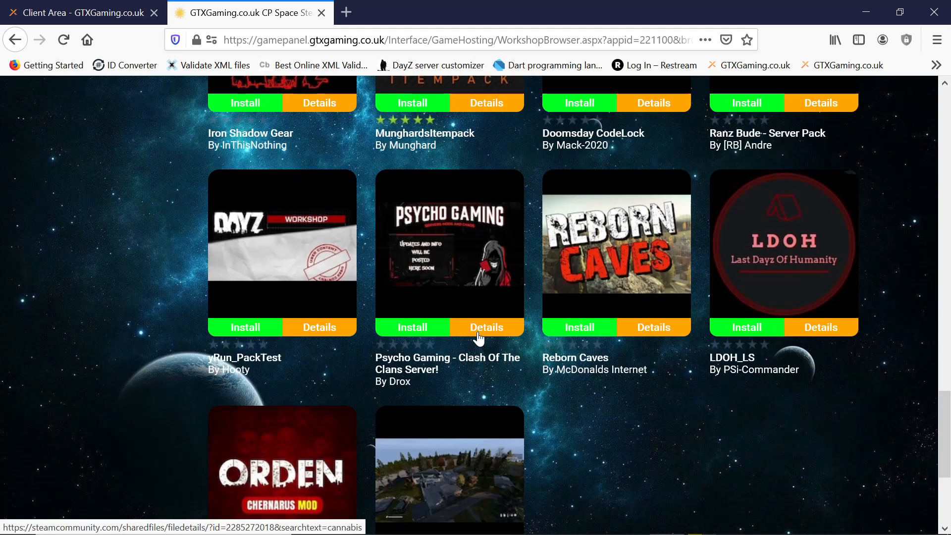
- Install the CannabisPlus mod on the server and return to the DayZ service page
scroll(478, 335, "up", 4)
scroll(477, 339, "up", 15)
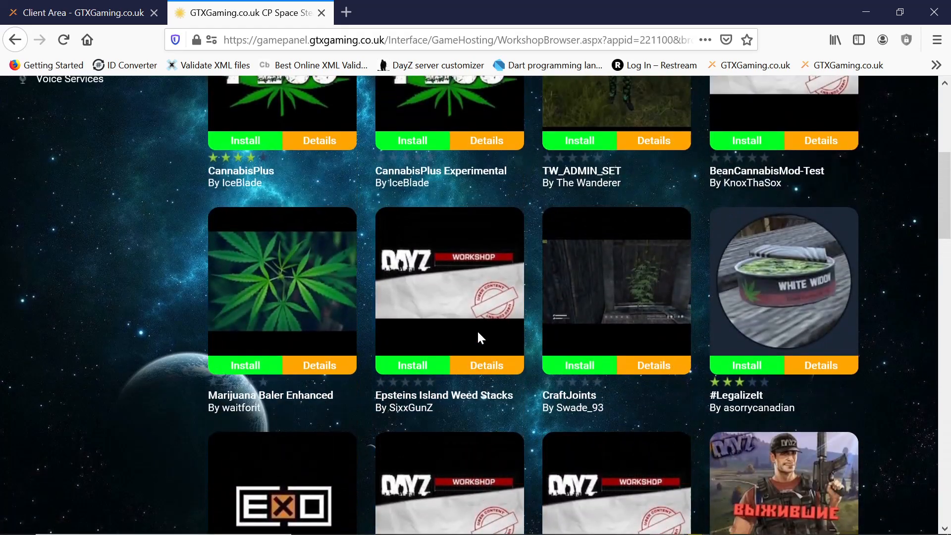
scroll(477, 331, "up", 1)
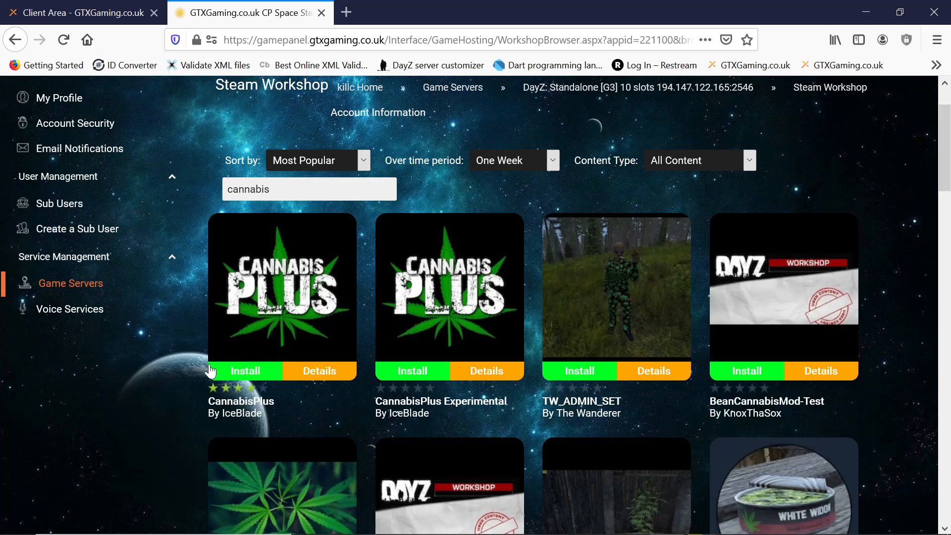
left_click(234, 372)
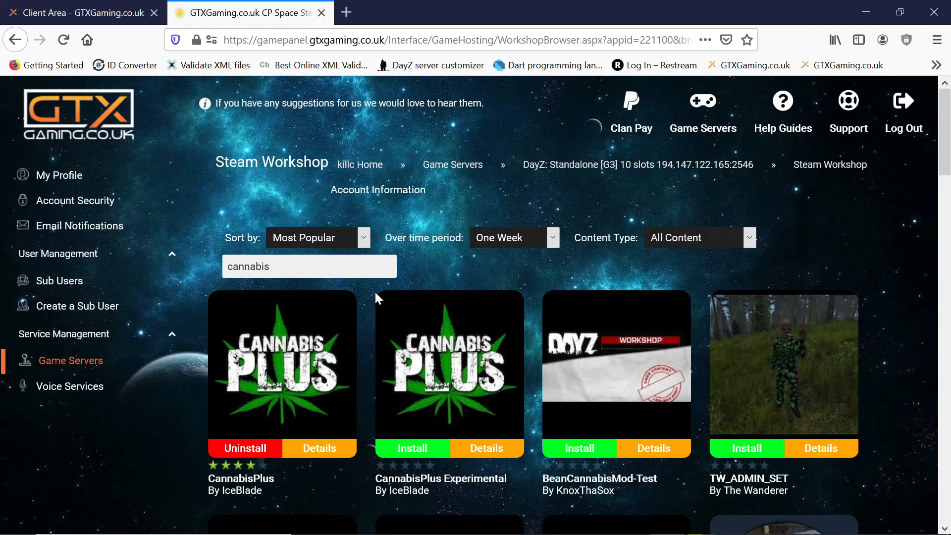
scroll(347, 290, "down", 2)
scroll(346, 290, "up", 2)
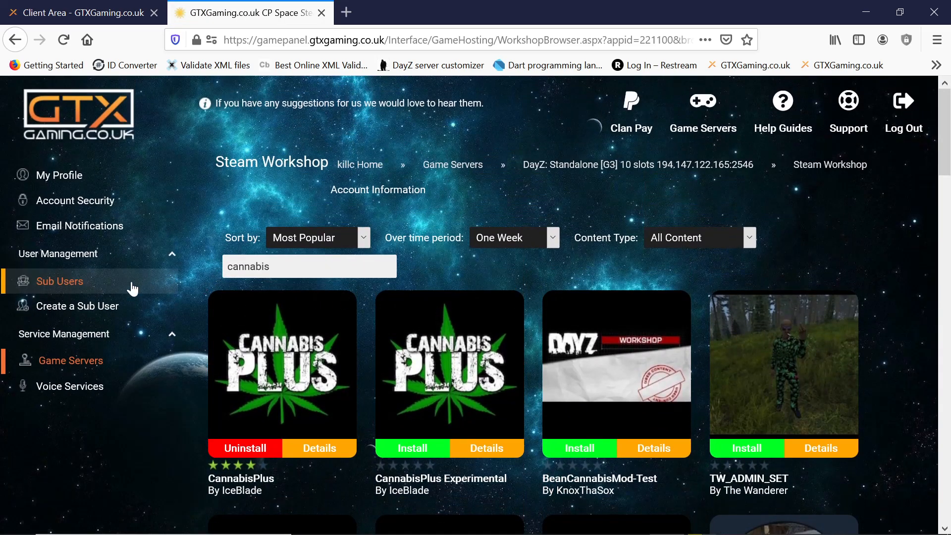
left_click(679, 161)
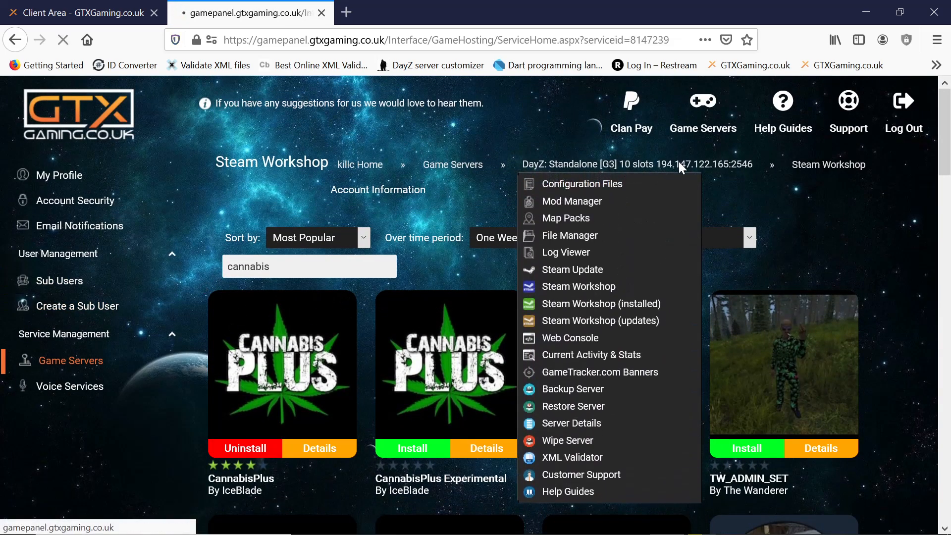
- Switch to FileZilla and open the local folder "test folder cc2" in GTX servers
left_click(868, 11)
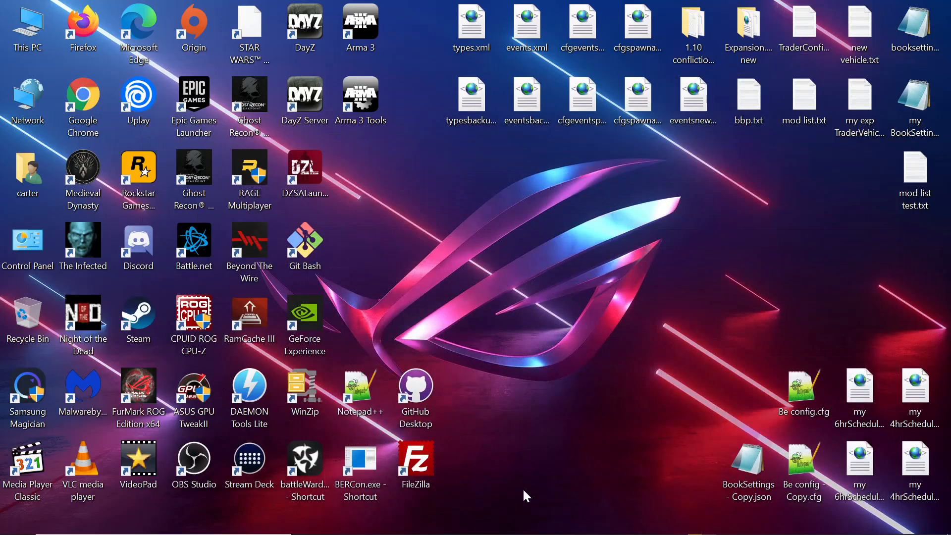
mouse_move(523, 528)
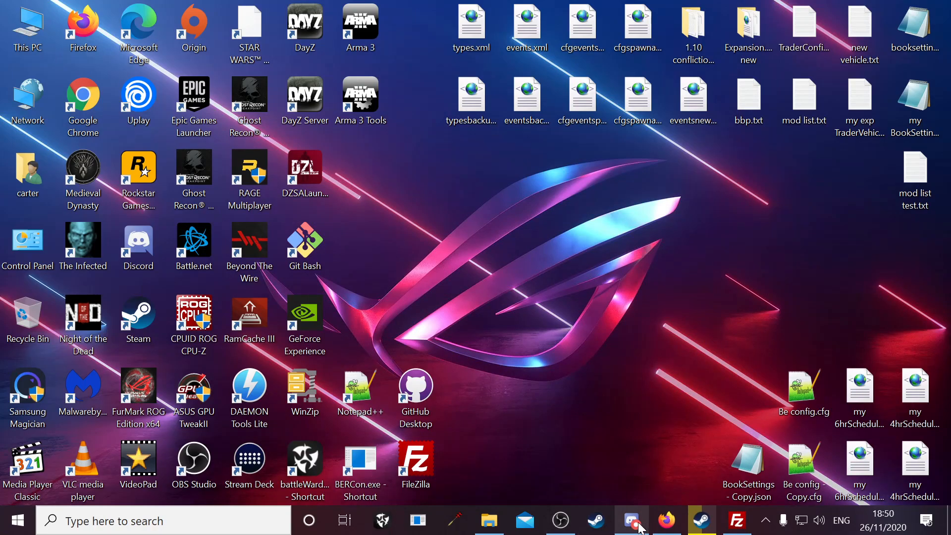
left_click(737, 522)
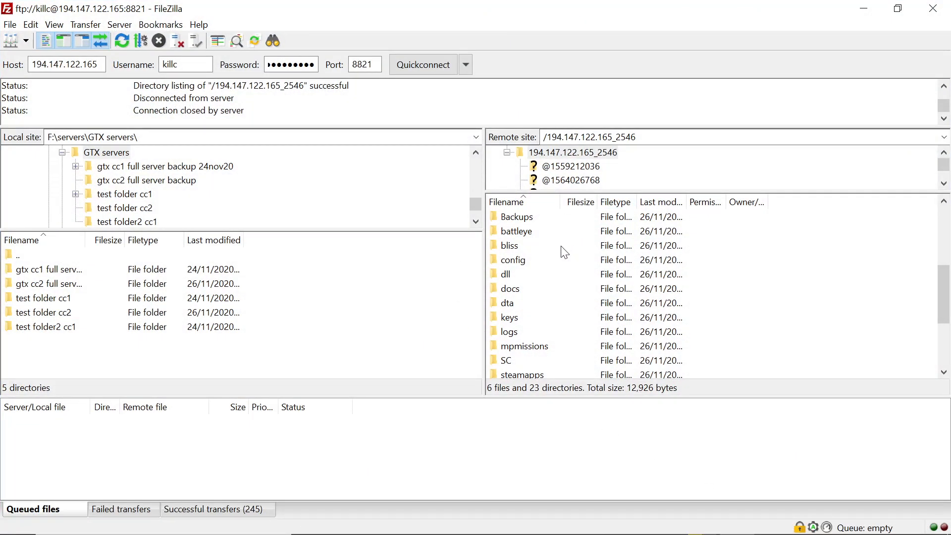
scroll(557, 297, "down", 3)
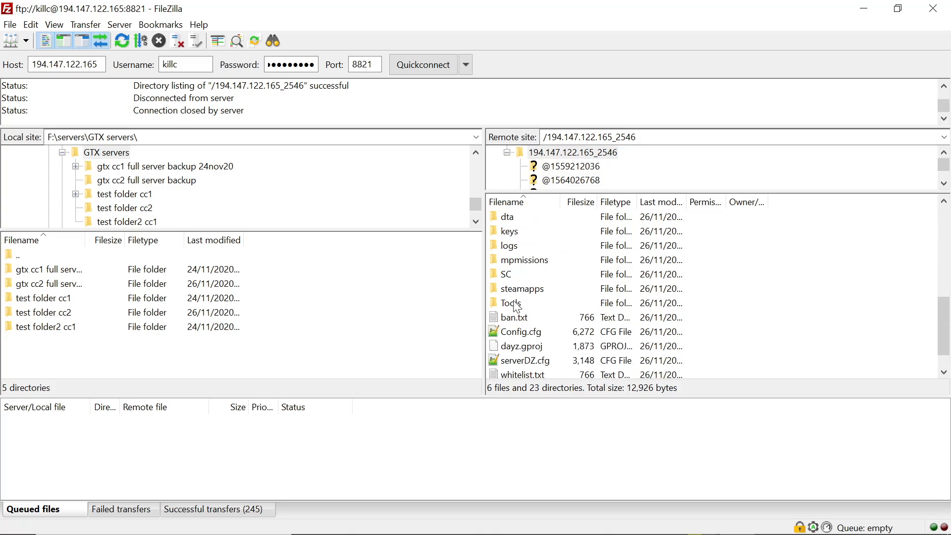
double_click(33, 318)
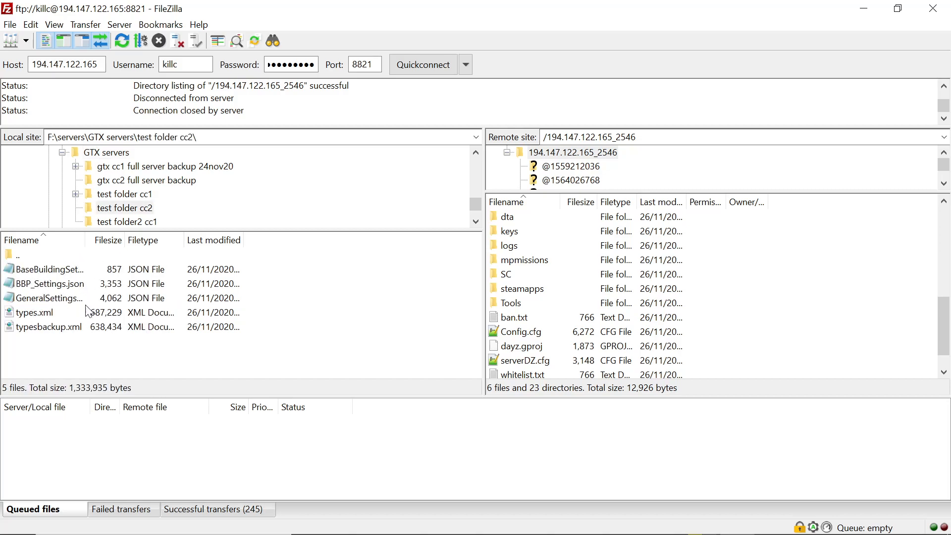
- Switch to File Explorer, open types.xml from "test folder cc2" in Notepad++, and minimize both windows
left_click(865, 9)
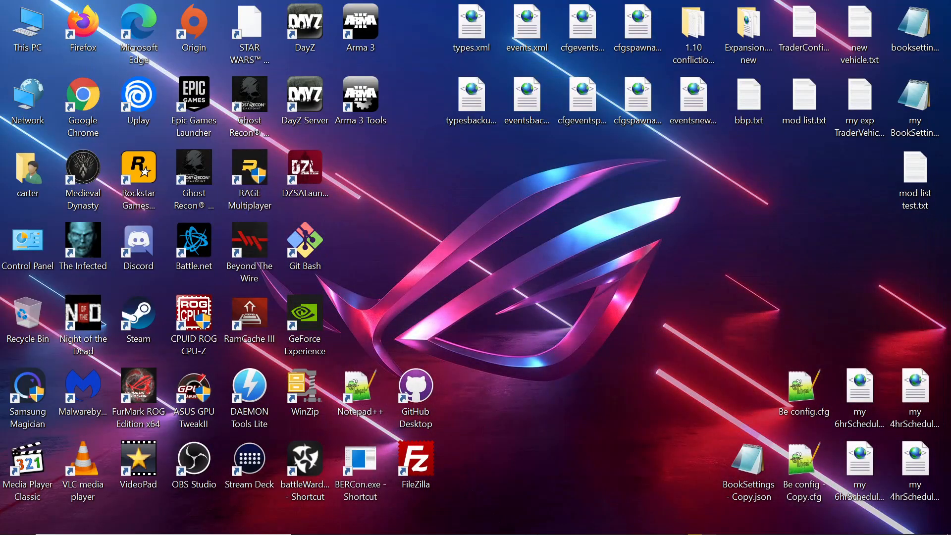
left_click(489, 529)
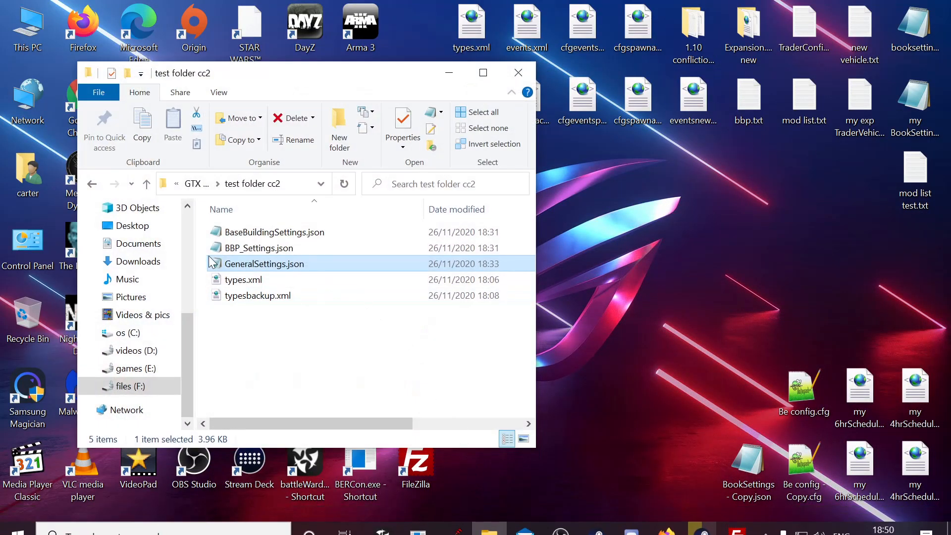
left_click(240, 329)
left_click(243, 284)
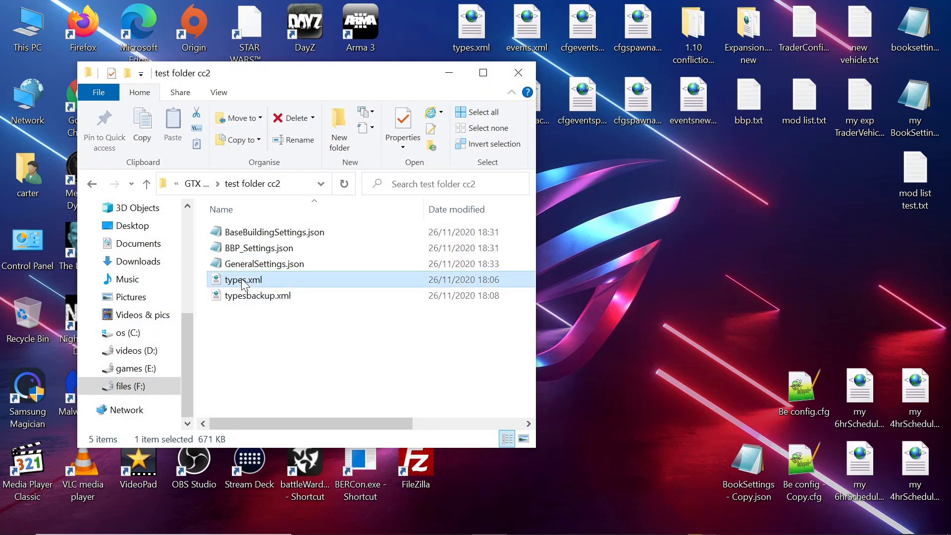
right_click(243, 283)
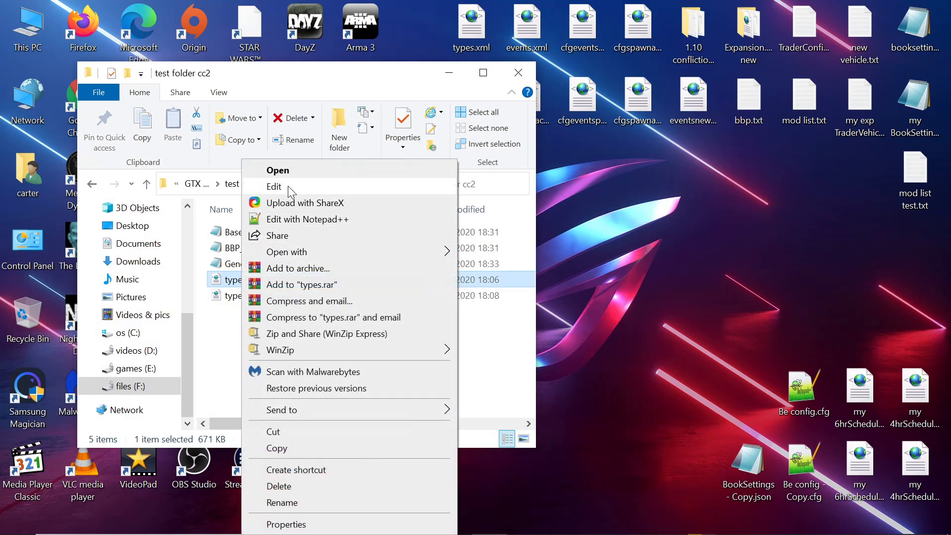
left_click(286, 220)
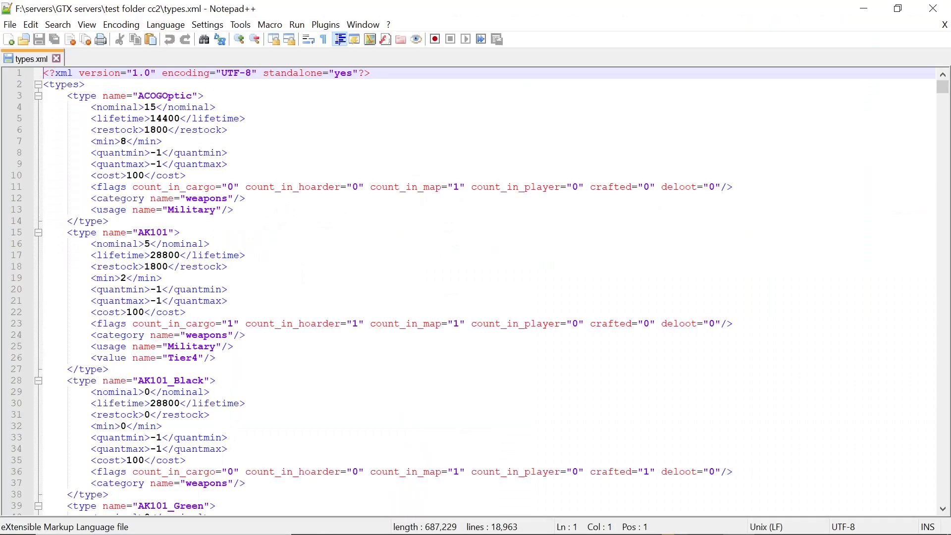
left_click(863, 9)
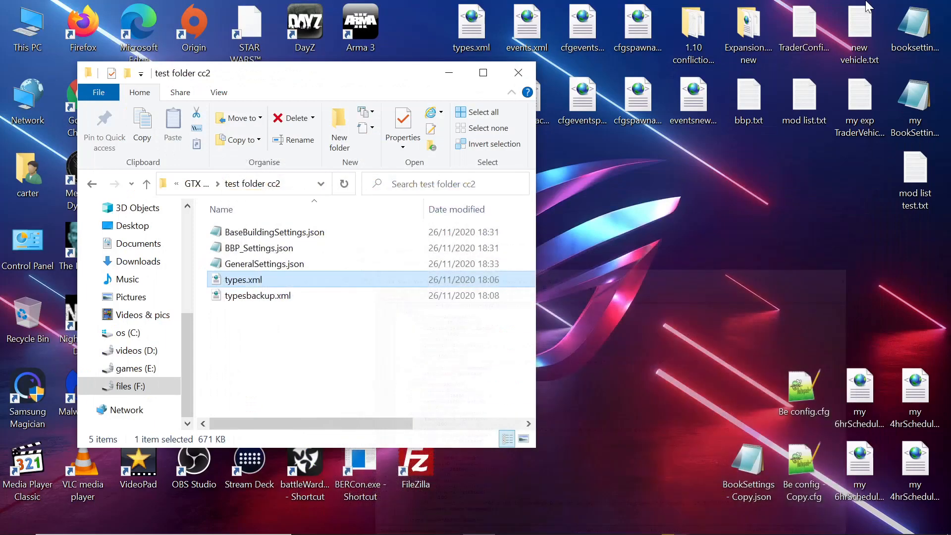
left_click(450, 73)
- Open a new File Explorer window and go to the games (E:) drive
mouse_move(522, 506)
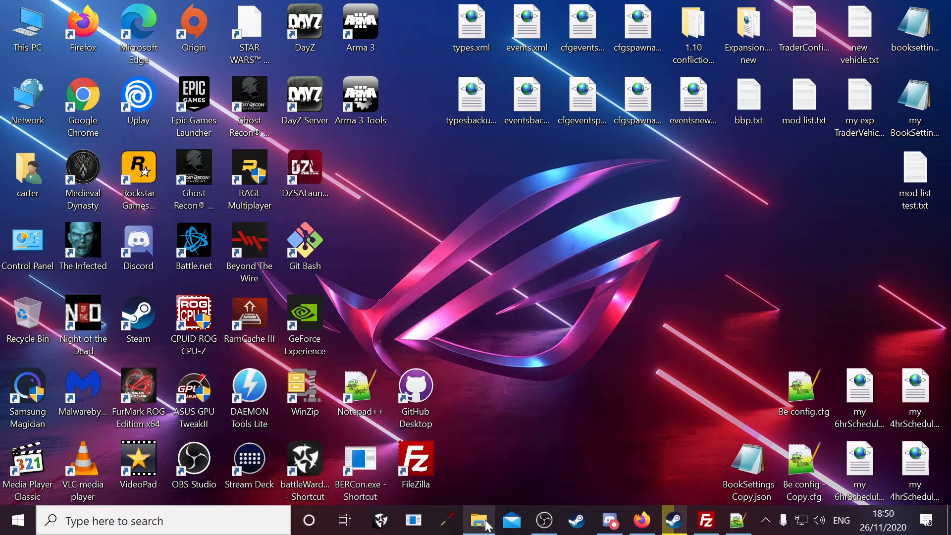
right_click(479, 528)
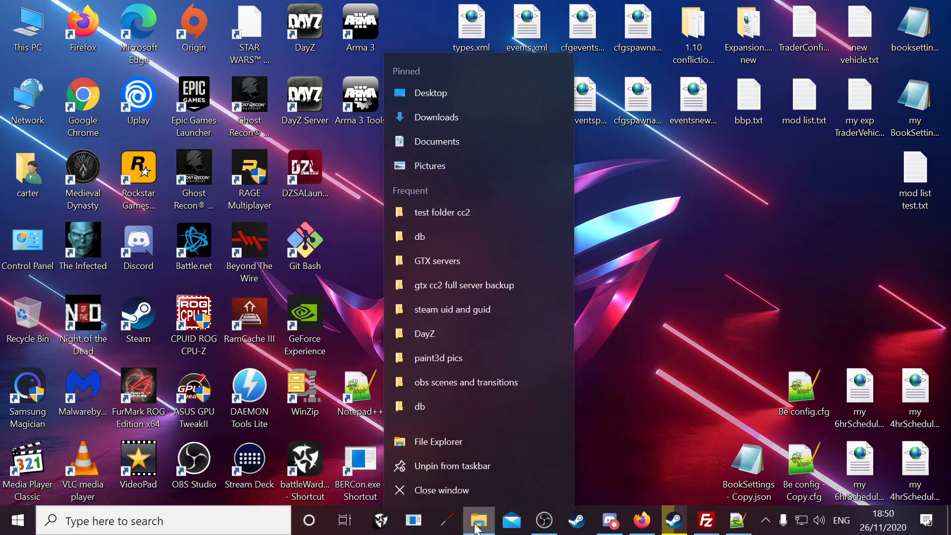
left_click(421, 441)
scroll(178, 360, "down", 3)
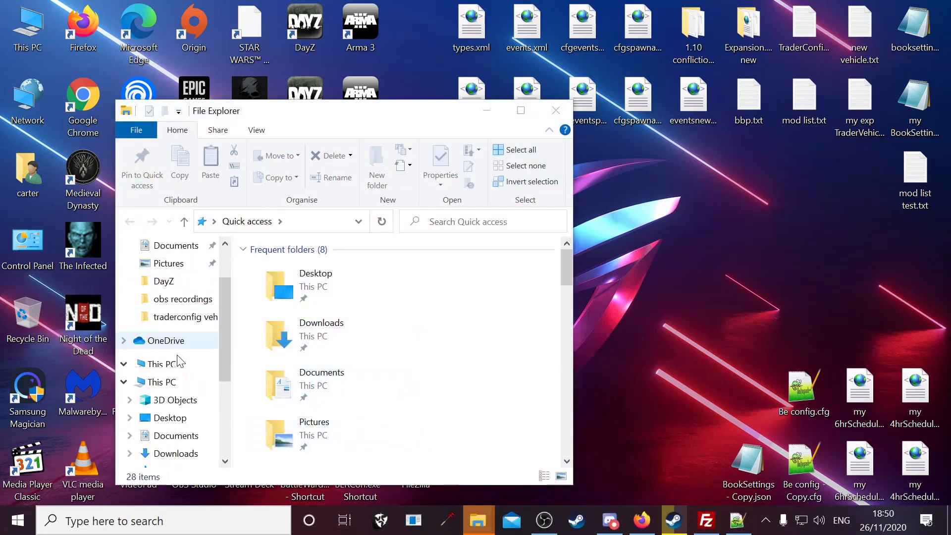
scroll(168, 421, "down", 2)
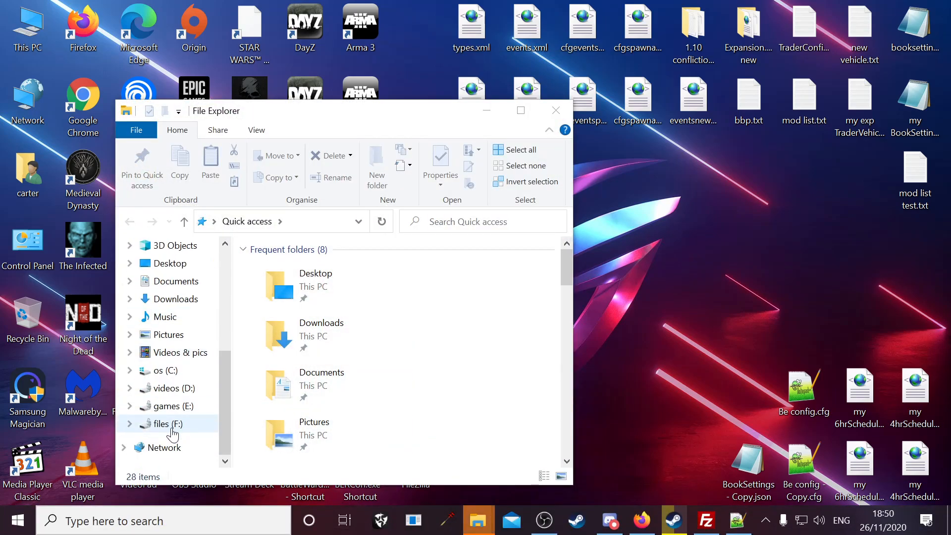
left_click(160, 407)
- Go to the !Workshop folder at SteamLibrary\steamapps\common\DayZ on the E: drive
scroll(290, 353, "down", 1)
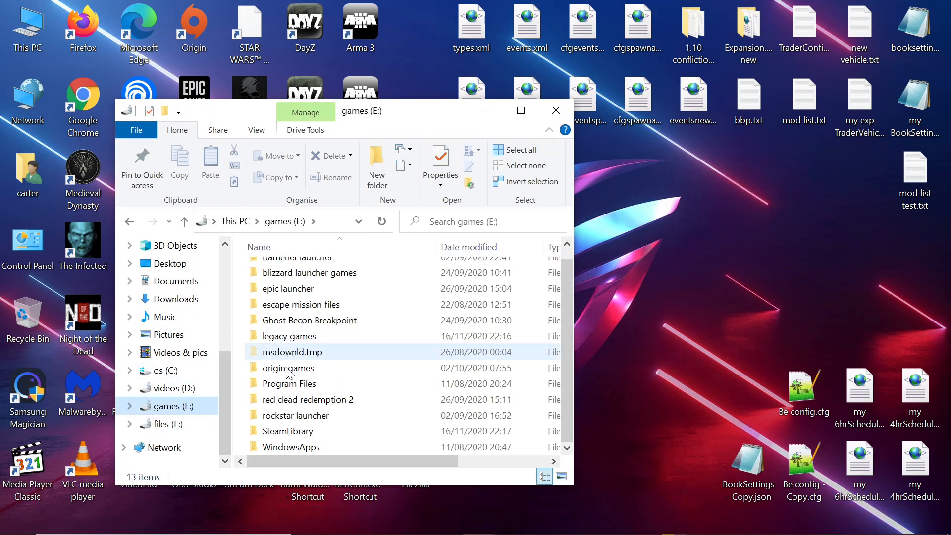
double_click(289, 433)
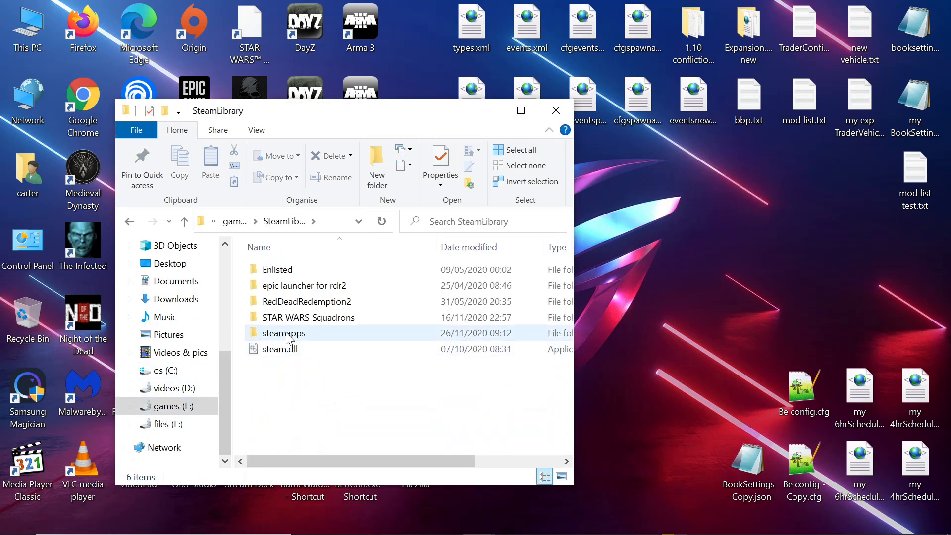
double_click(288, 342)
double_click(283, 286)
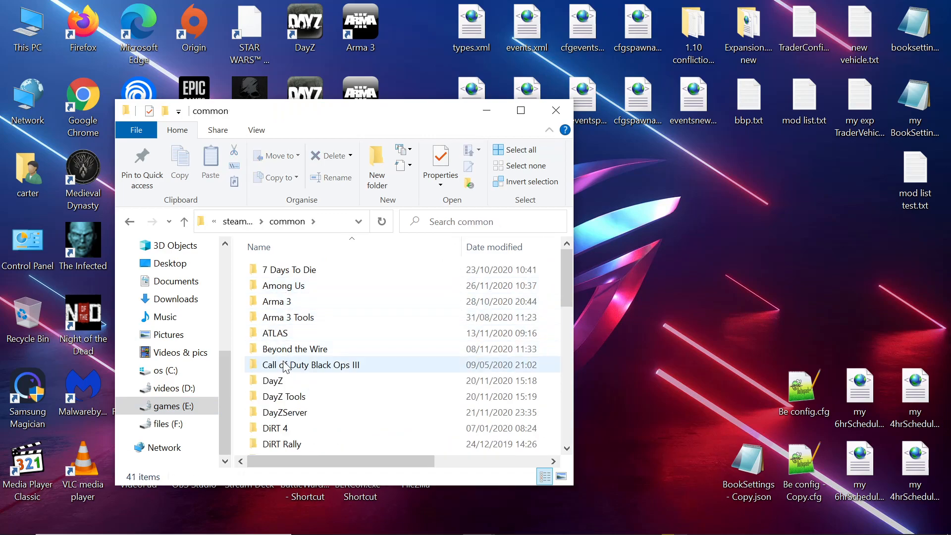
double_click(286, 384)
double_click(299, 287)
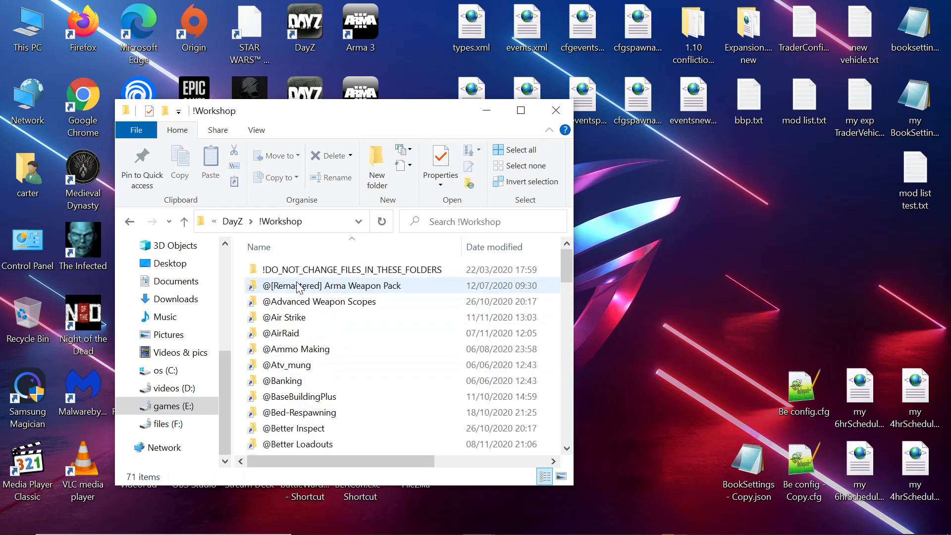
scroll(291, 342, "down", 3)
scroll(291, 345, "down", 1)
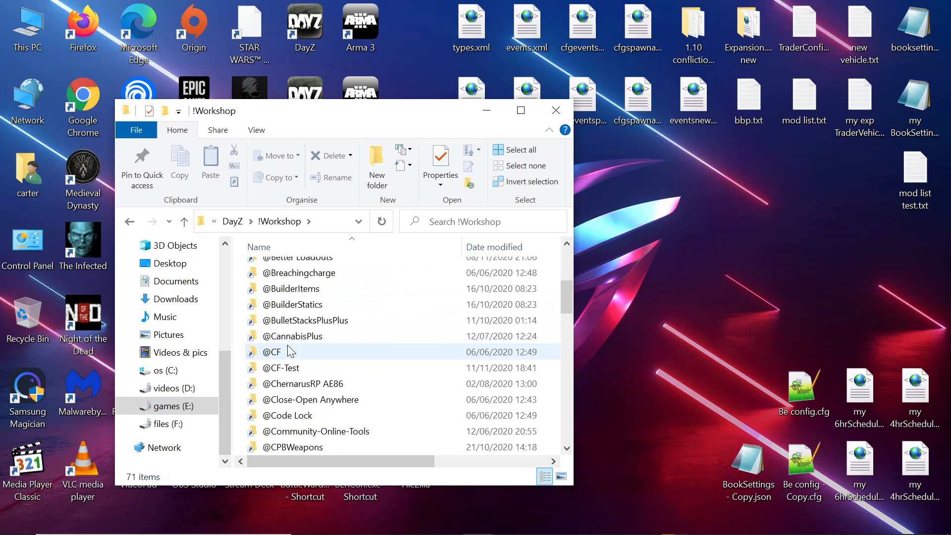
left_click(290, 338)
double_click(290, 338)
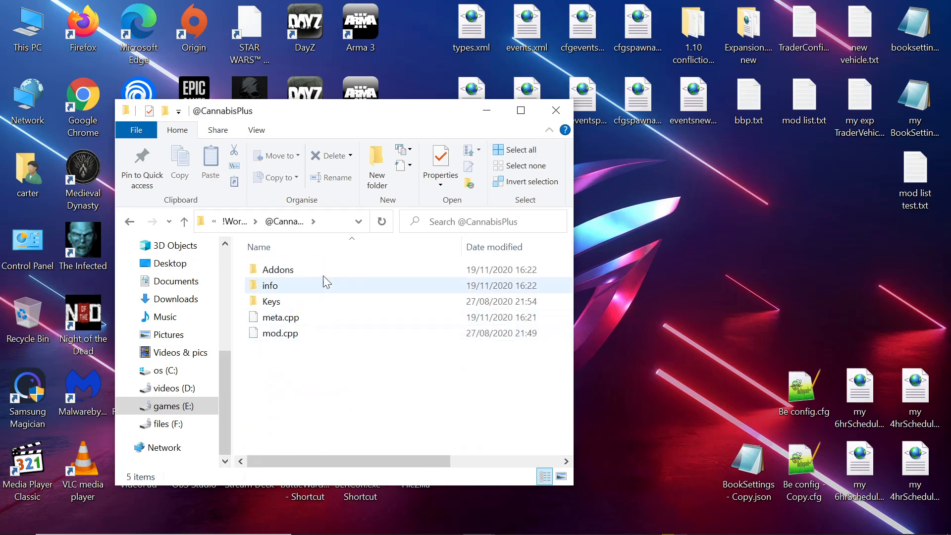
double_click(272, 287)
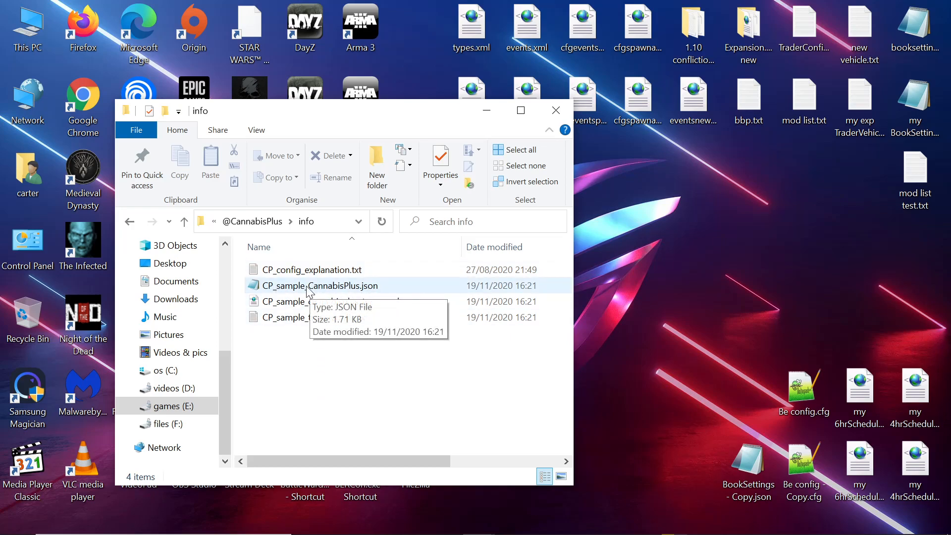
- Read the CannabisPlus.json setting explanations in CP_config_explanation.txt with Notepad++, close the file and minimize the editor
left_click(297, 270)
right_click(297, 270)
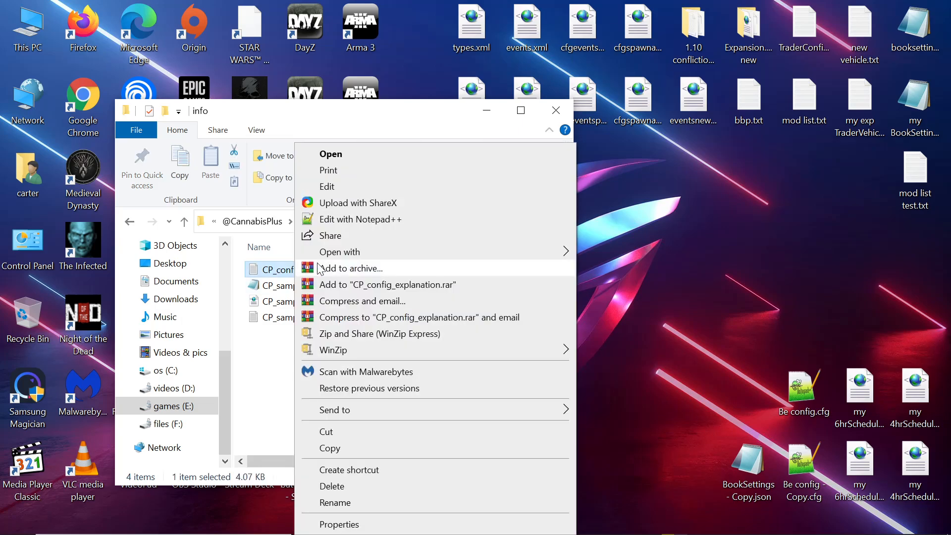
left_click(347, 222)
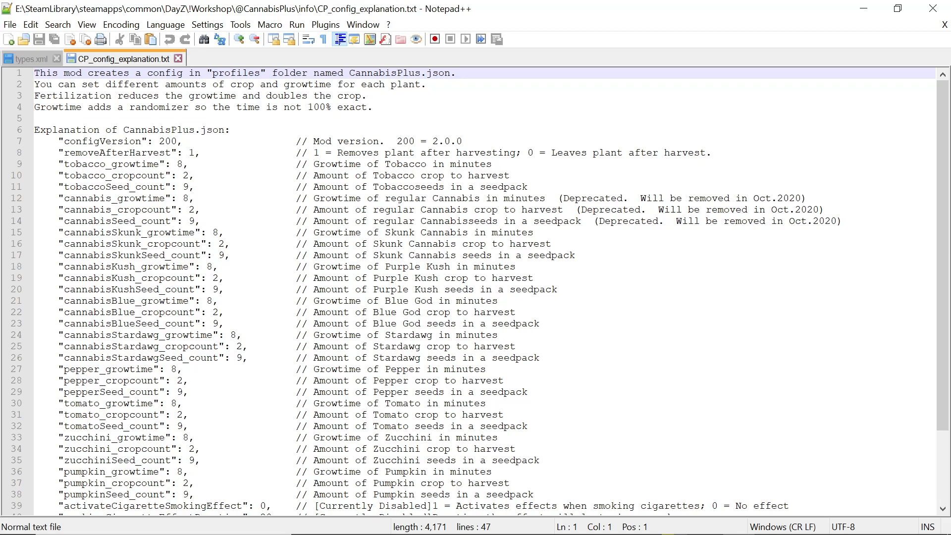
scroll(476, 292, "down", 3)
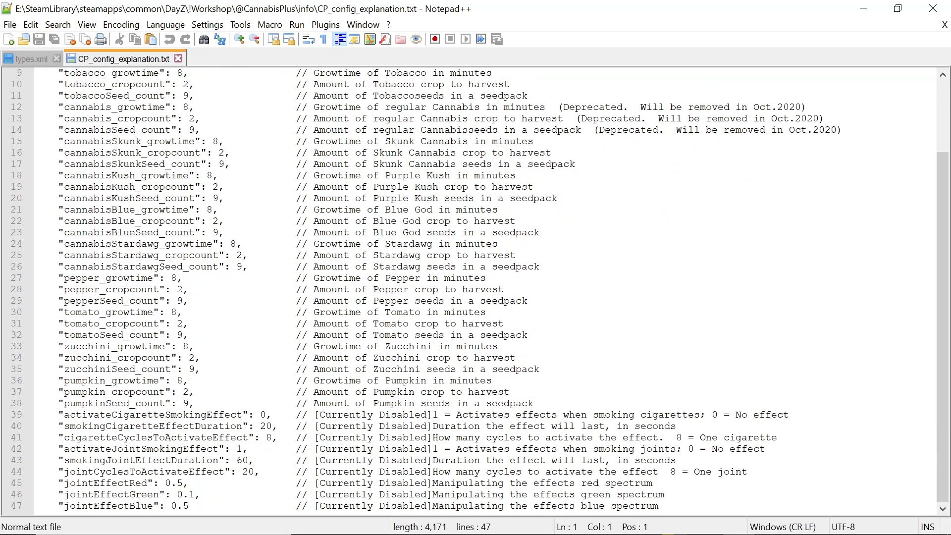
left_click(178, 58)
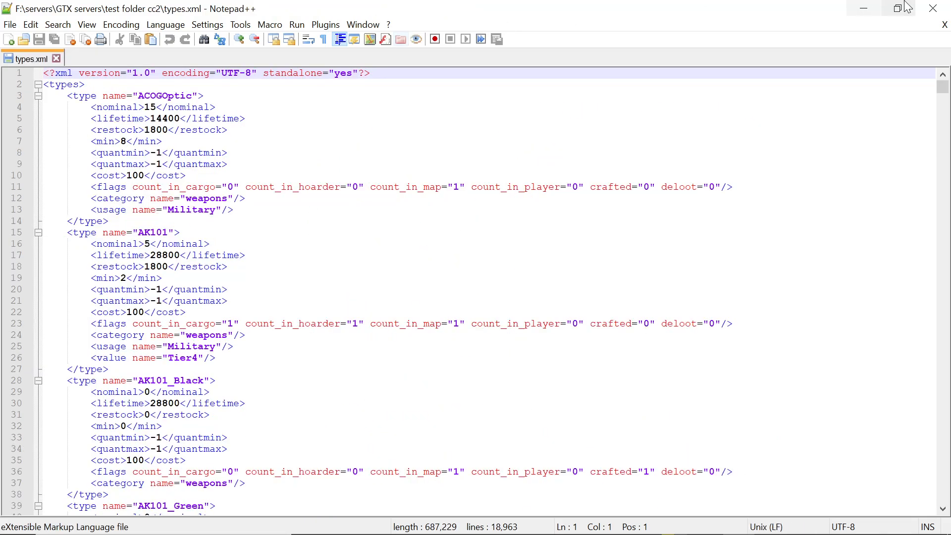
left_click(864, 8)
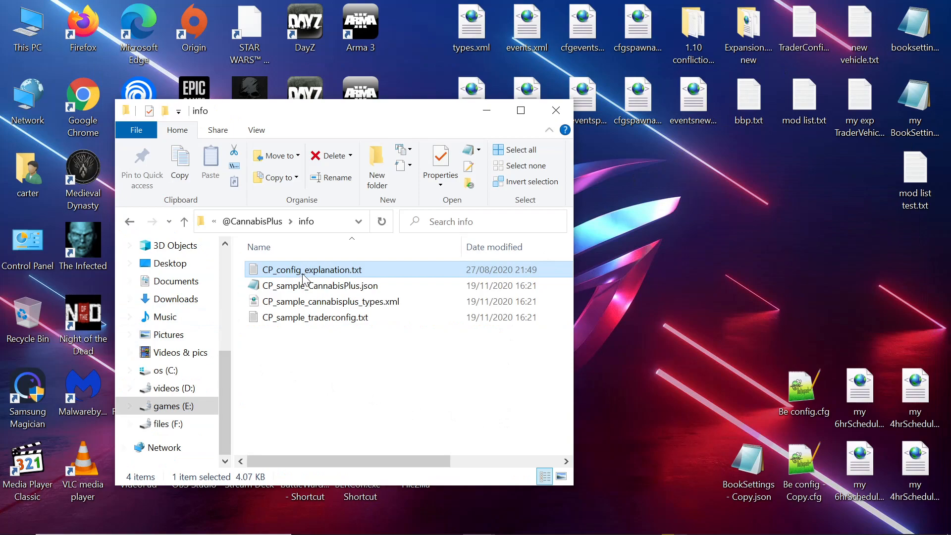
- Open CP_sample_cannabisplus_types.xml from the info folder in Notepad++
left_click(298, 302)
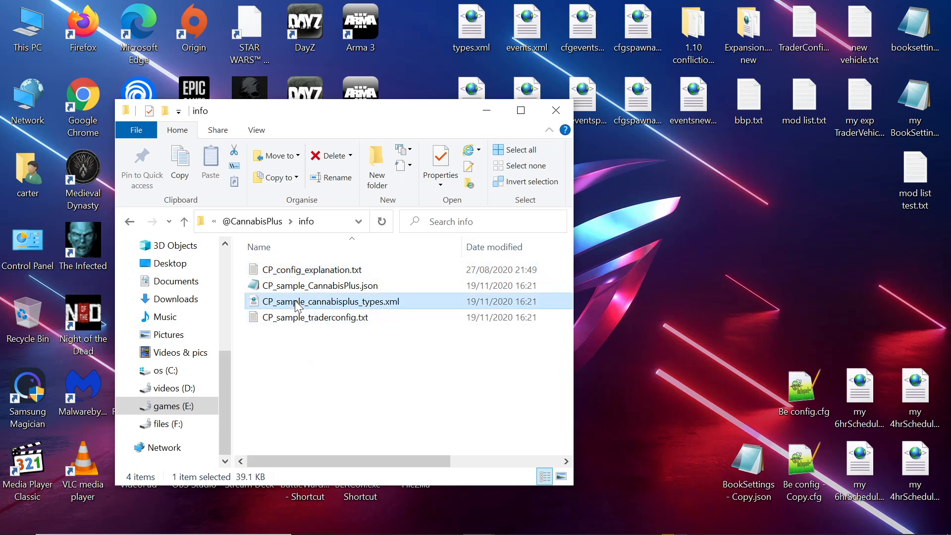
right_click(302, 302)
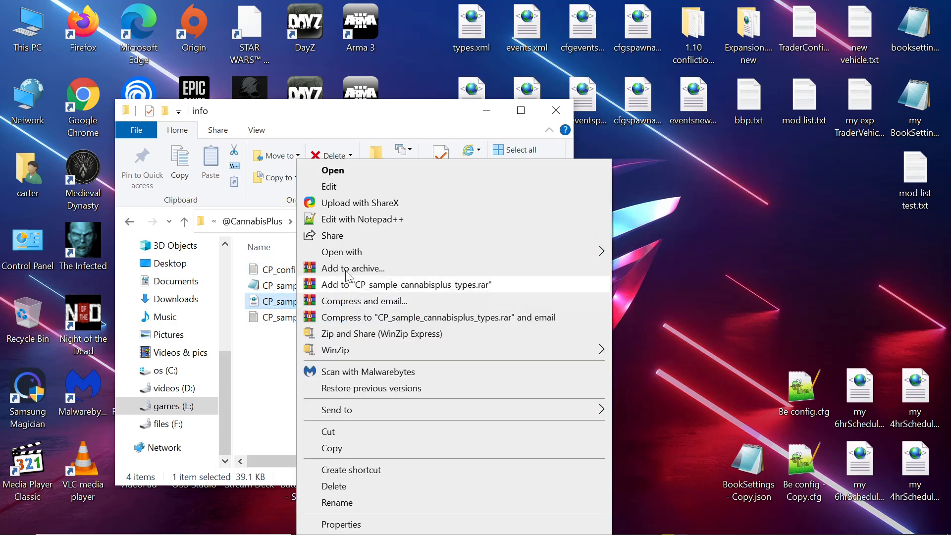
left_click(370, 229)
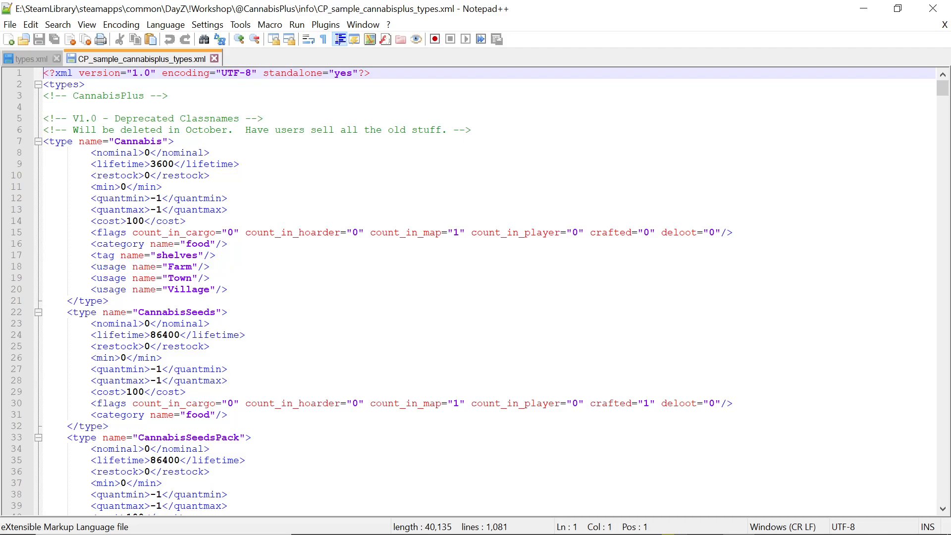
- Copy every type entry from "Cannabis" through "CP_JointBlackFrost", leaving out the closing </types> tag
left_click_drag(43, 141, 144, 514)
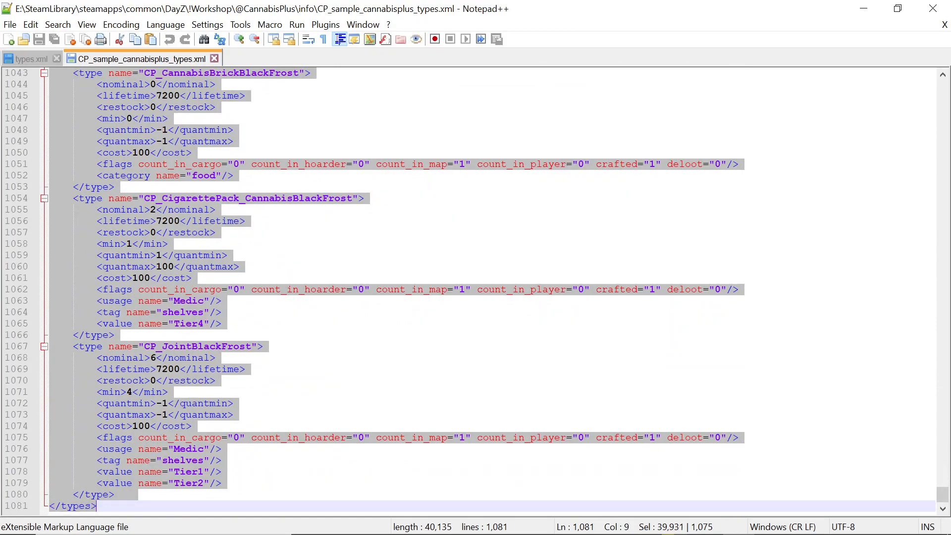
mouse_move(107, 506)
left_mouse_down()
mouse_move(109, 496)
mouse_move(133, 495)
mouse_move(55, 495)
mouse_move(67, 506)
mouse_move(132, 496)
mouse_move(115, 495)
left_mouse_up()
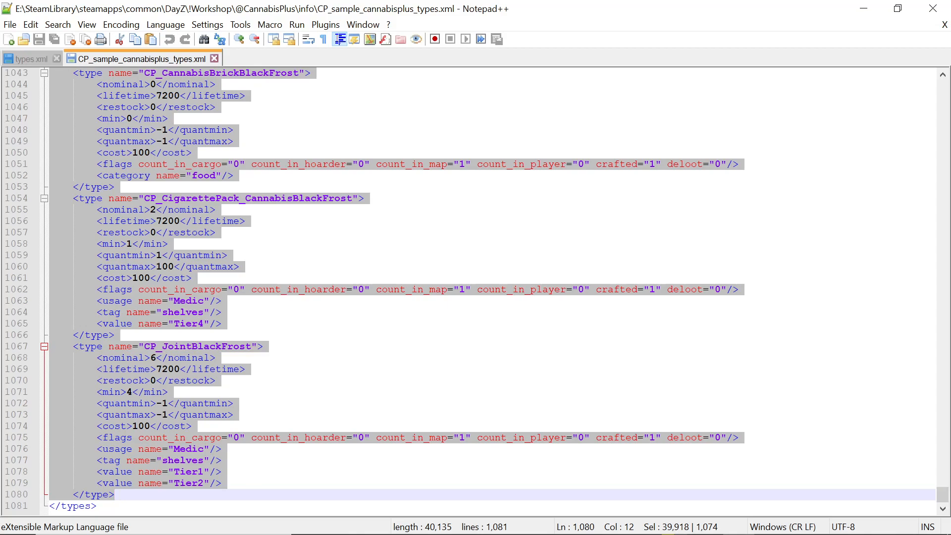
right_click(99, 402)
left_click(116, 141)
- Paste the copied entries into types.xml on a new line after the BBP_Dance_Floor entry, before </types>, and look over them
left_click(33, 58)
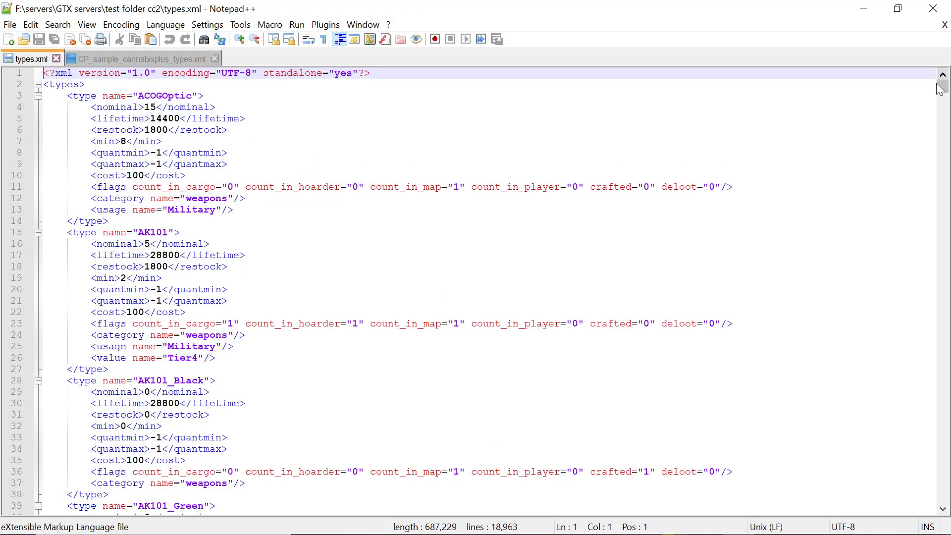
left_click_drag(945, 91, 943, 496)
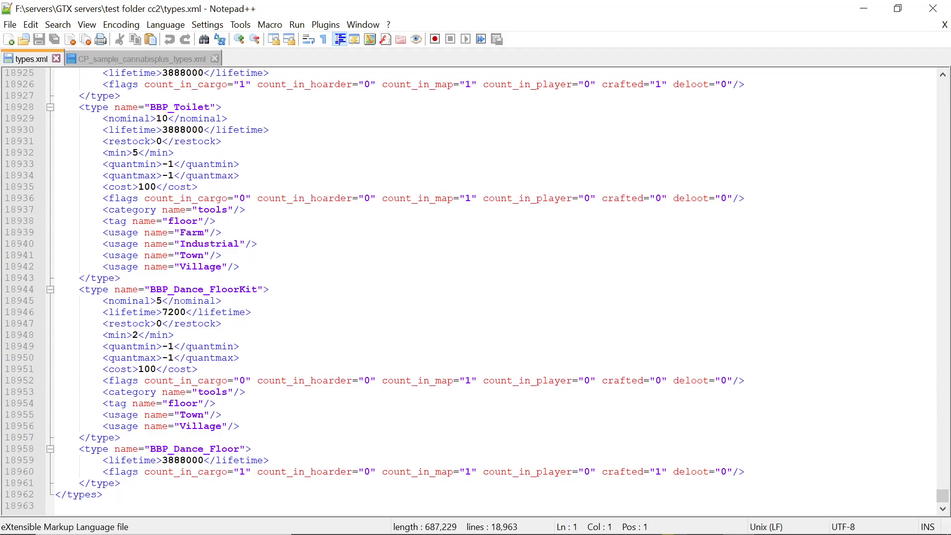
left_click(121, 483)
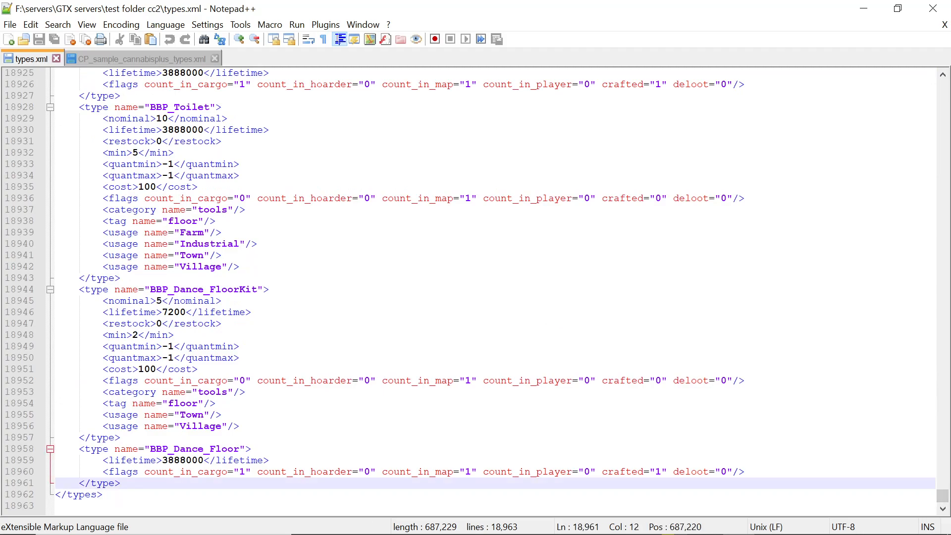
key("Return")
key("BackSpace")
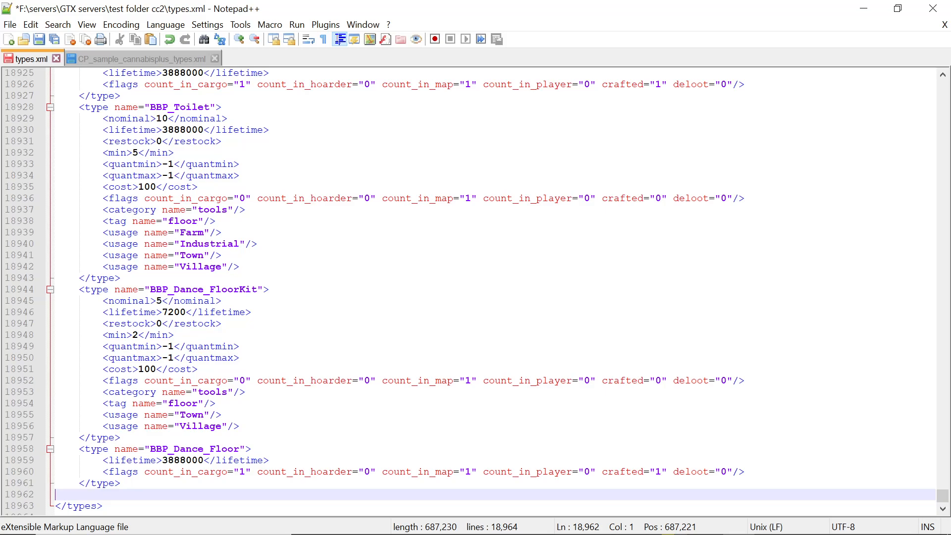
right_click(55, 507)
left_click(104, 250)
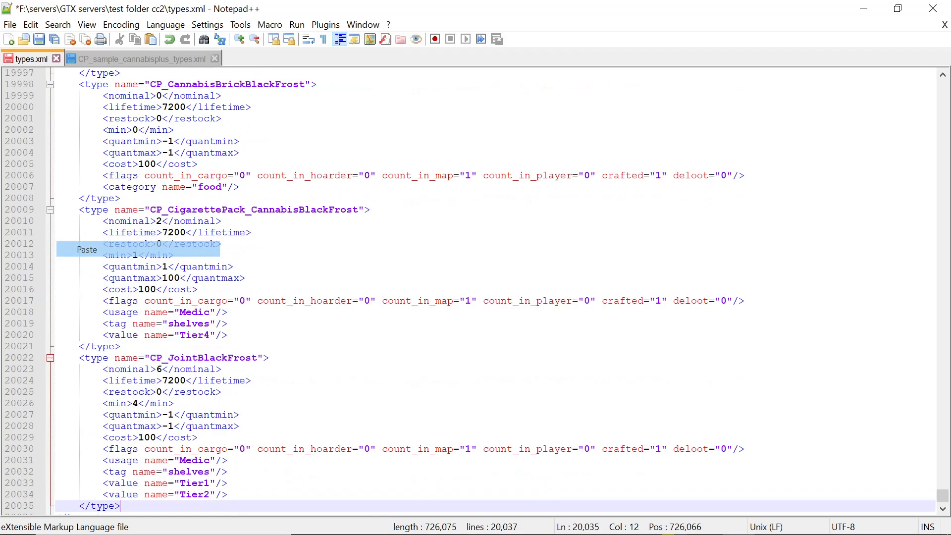
scroll(470, 293, "down", 1)
scroll(471, 292, "up", 9)
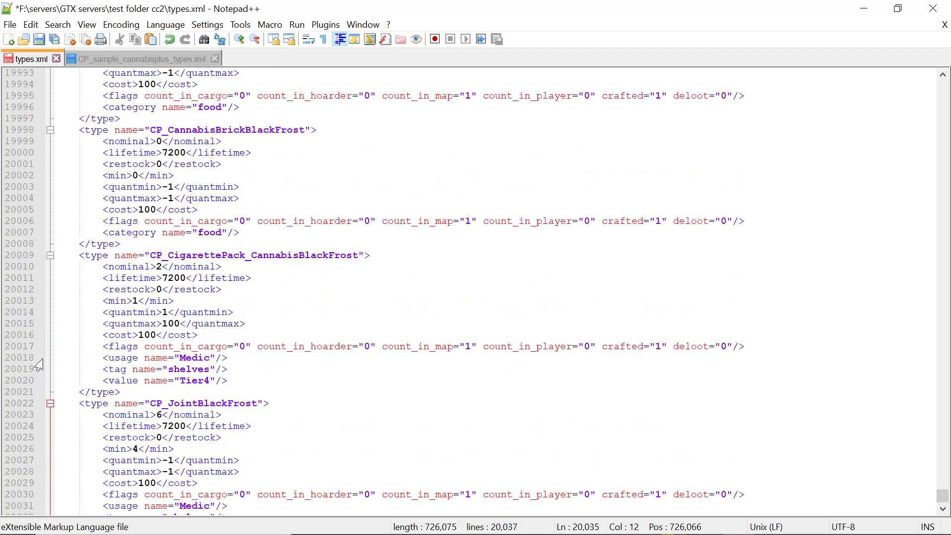
scroll(470, 292, "up", 18)
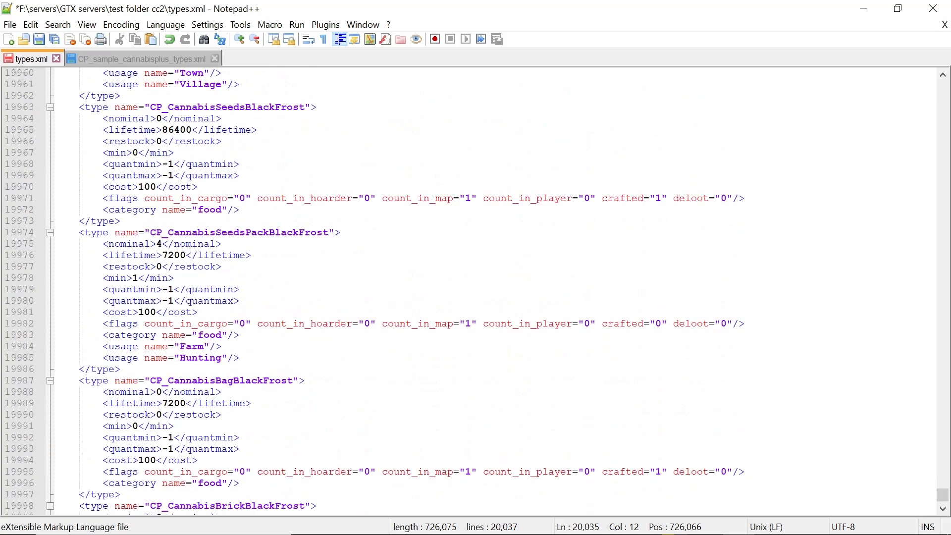
scroll(471, 293, "up", 15)
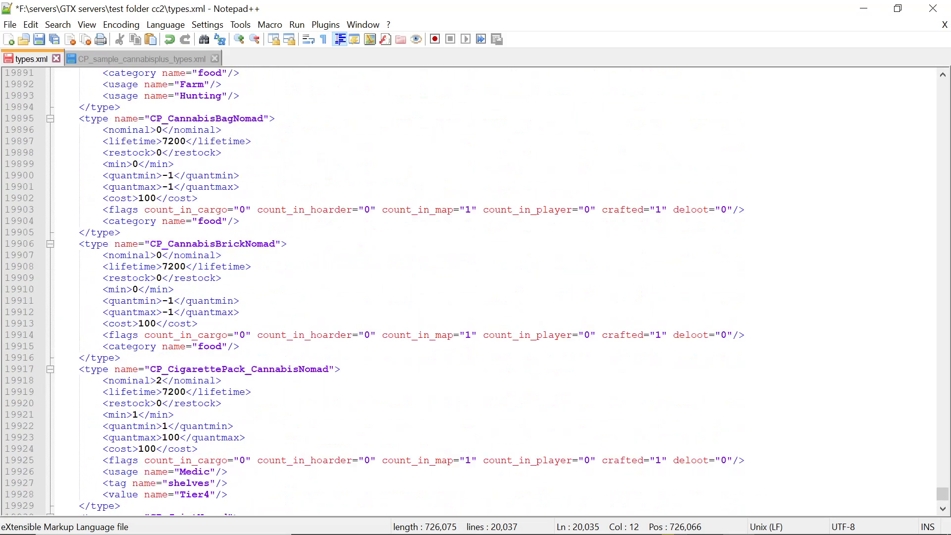
- Close types.xml with its changes saved, close the sample types file and Notepad++, and minimize the info folder window
left_click(56, 59)
left_click(458, 325)
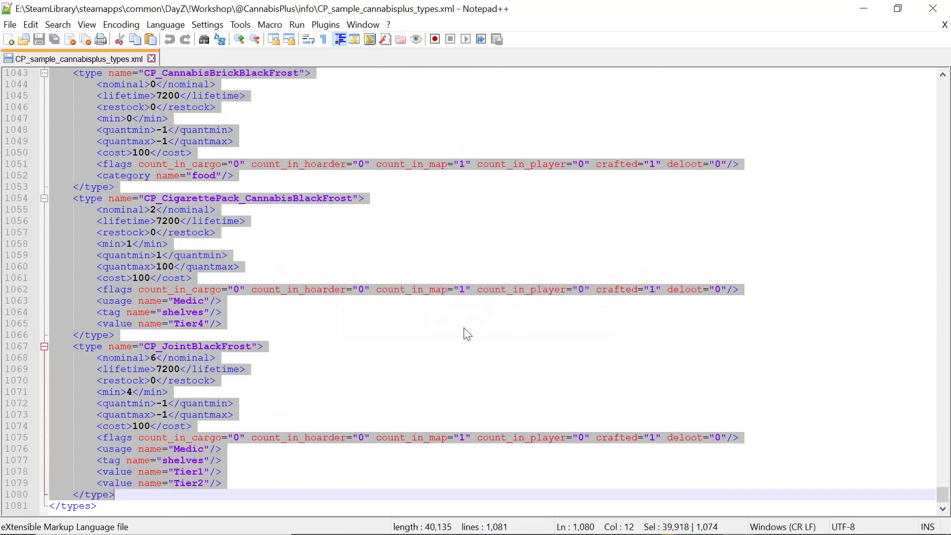
left_click(148, 59)
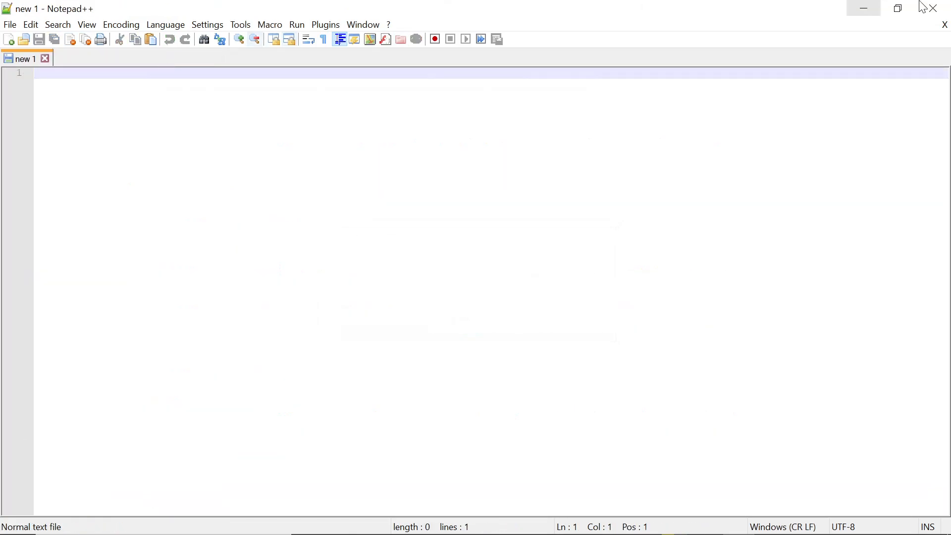
left_click(933, 8)
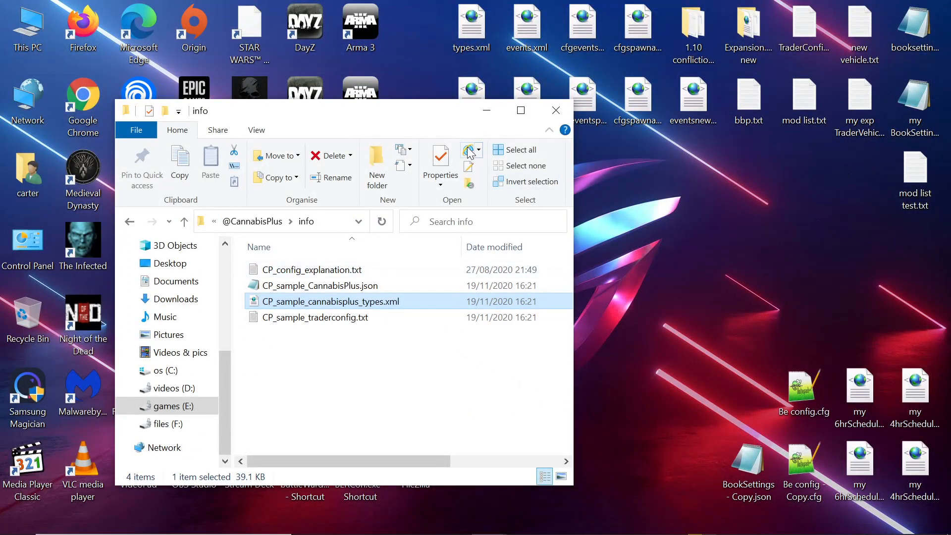
left_click(493, 113)
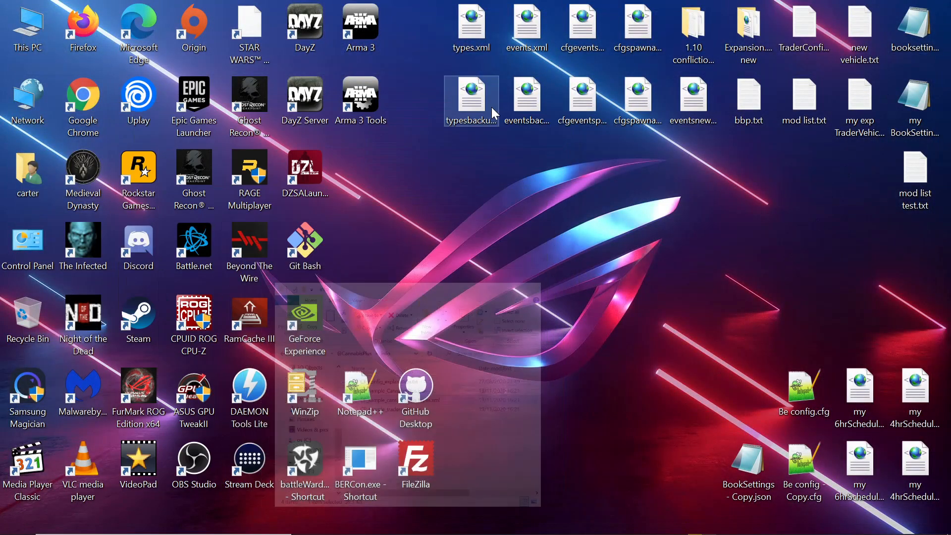
- Switch to Firefox and view the bookmarked xmlvalidation.com and Code Beautify XML validators in a new tab
mouse_move(630, 517)
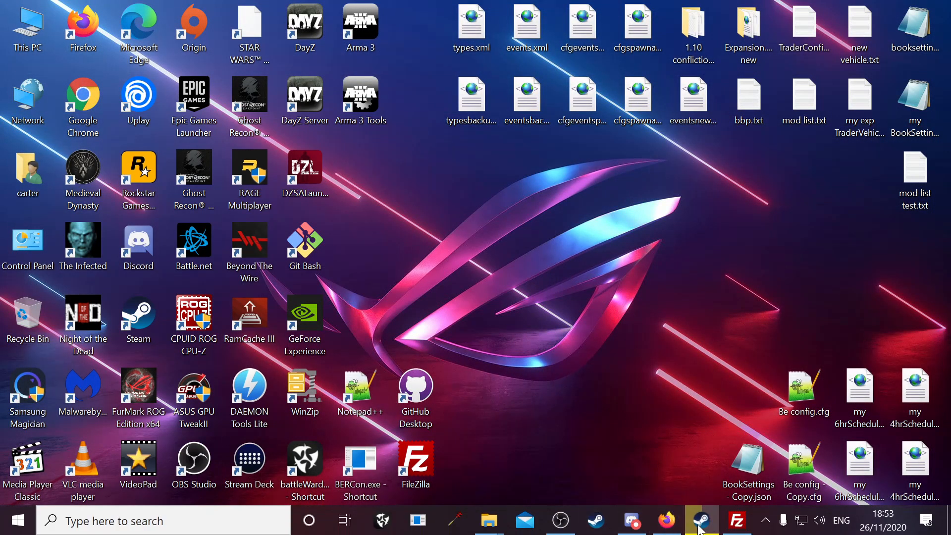
left_click(667, 520)
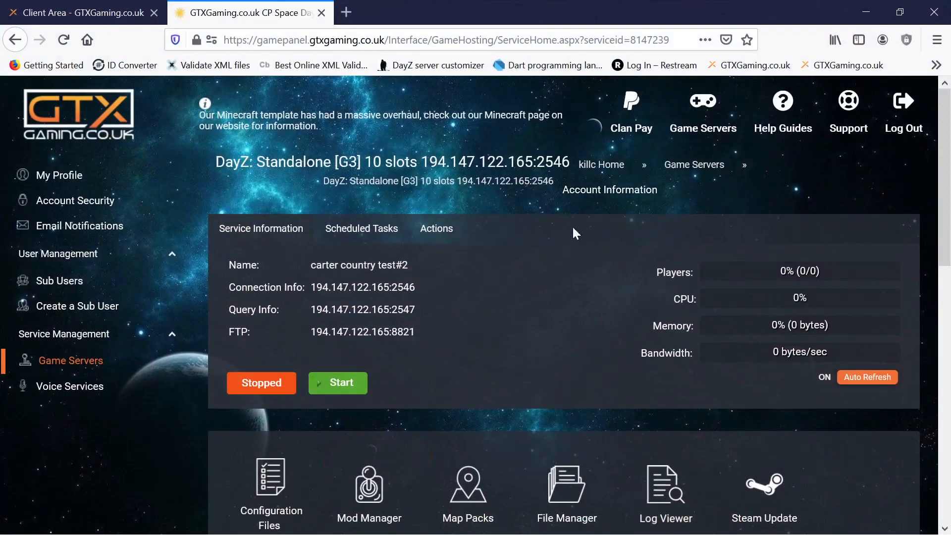
left_click(346, 12)
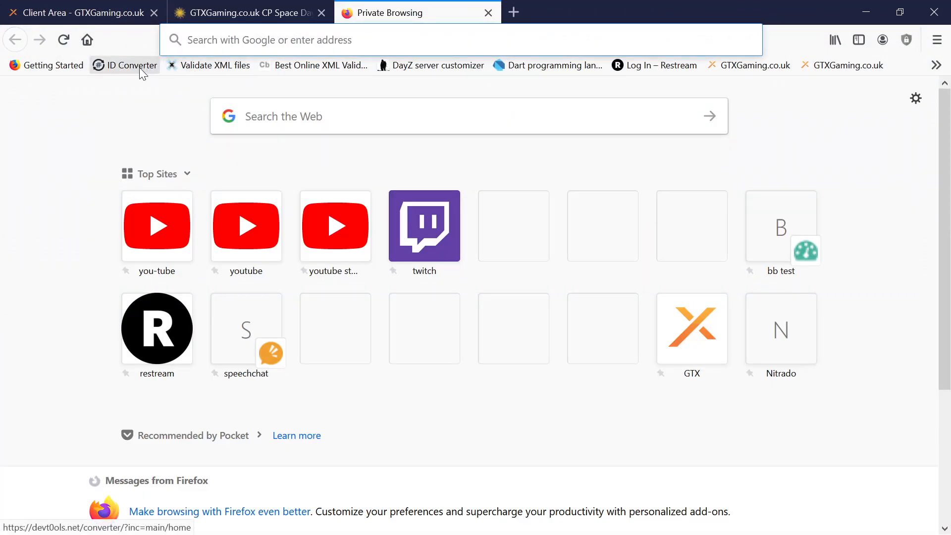
left_click(206, 70)
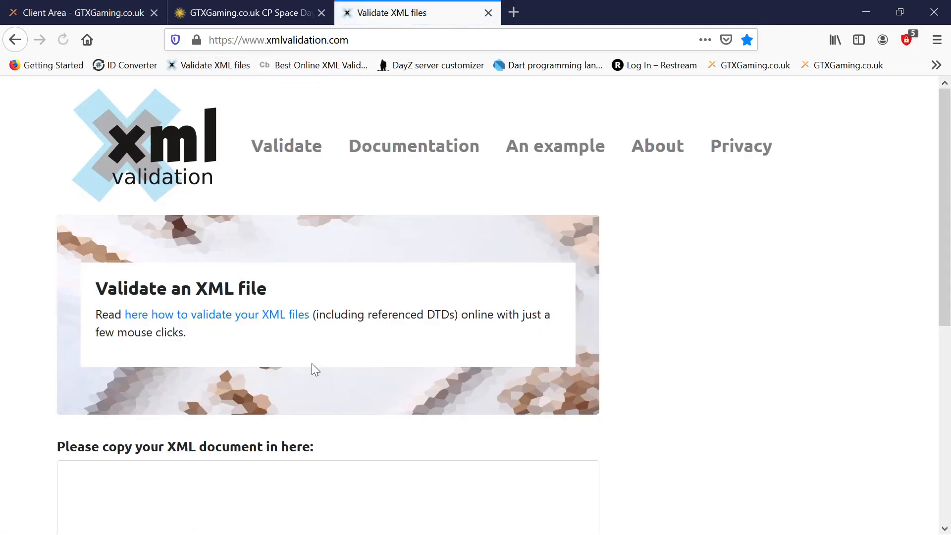
scroll(332, 382, "down", 5)
scroll(238, 336, "up", 5)
left_click(276, 65)
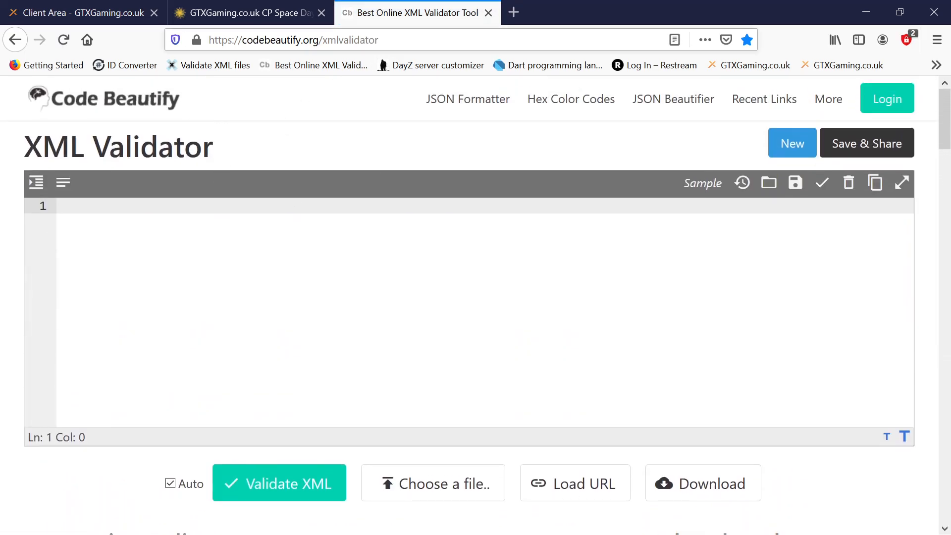
- Open the bookmarked DayZ server customizer site and upload types.xml from "test folder cc2"
left_click(441, 68)
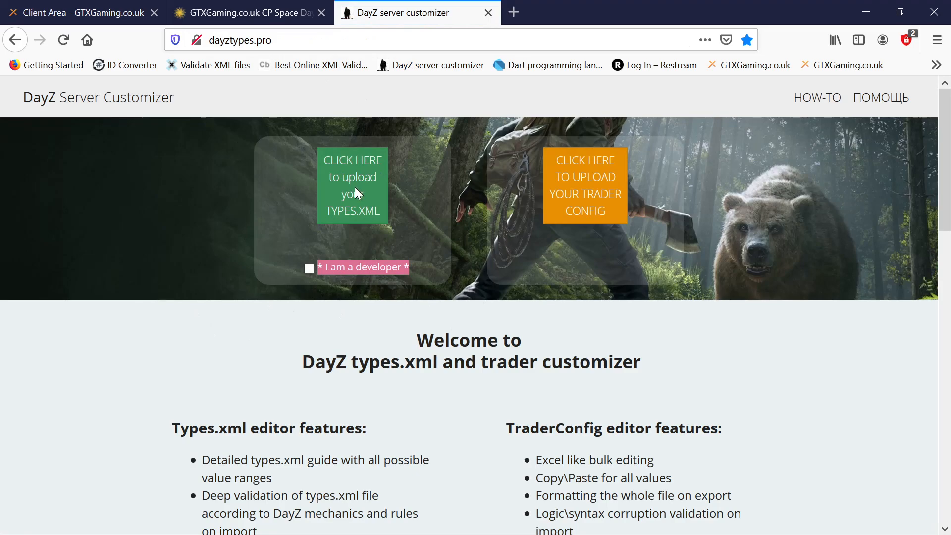
left_click(358, 192)
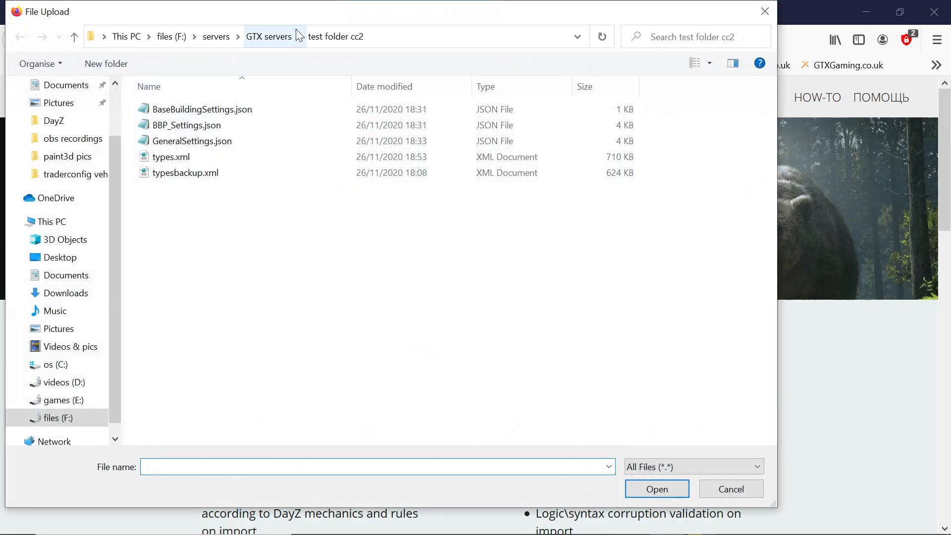
double_click(165, 157)
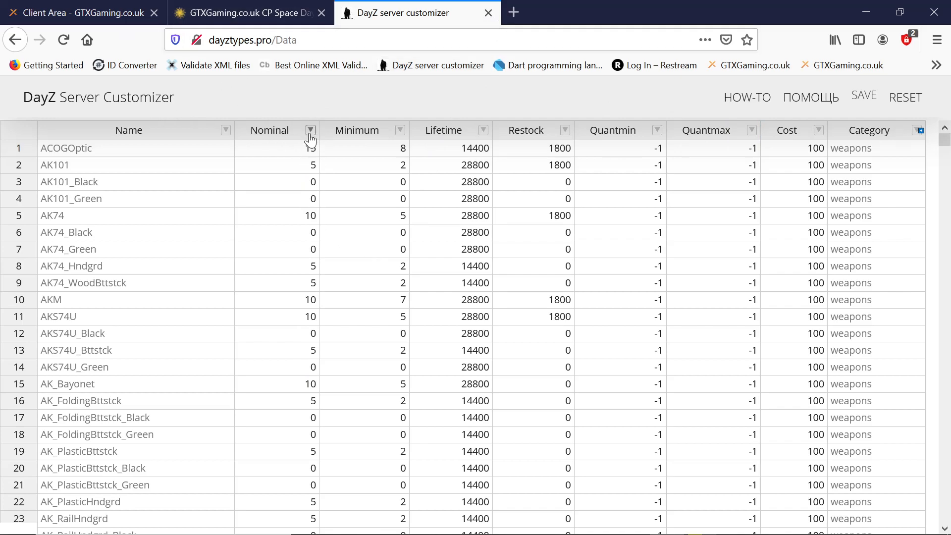
- Filter the Category column to show only weapons, excluding blank cells and all other categories
left_click(917, 133)
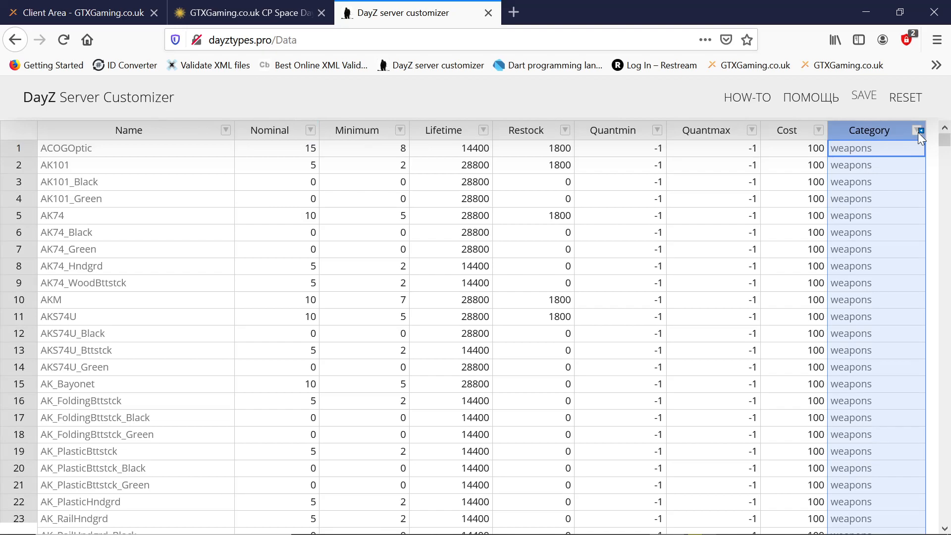
left_click(599, 96)
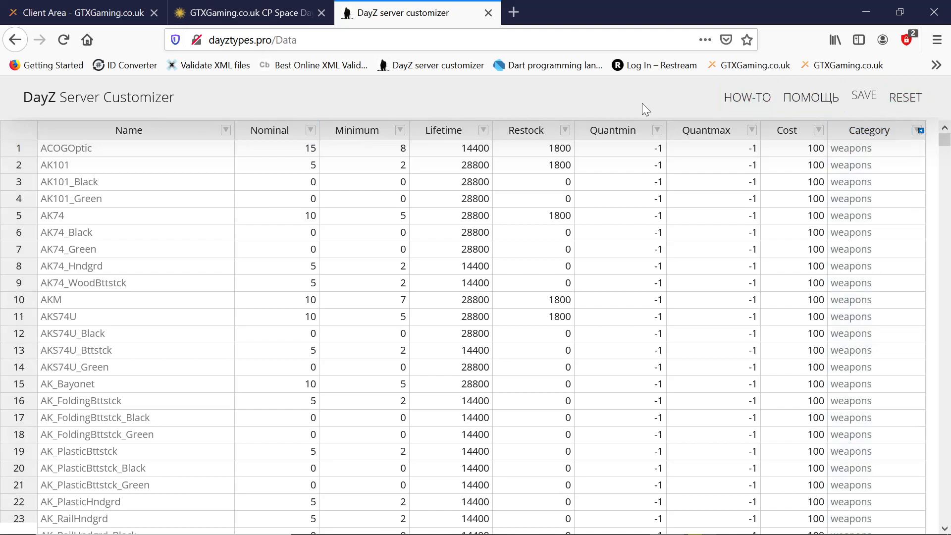
left_click(920, 129)
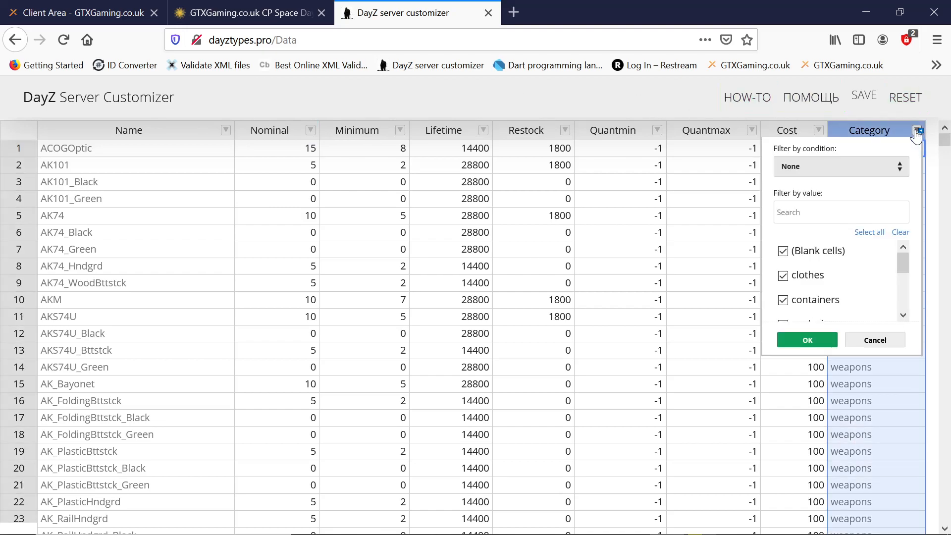
scroll(816, 274, "down", 5)
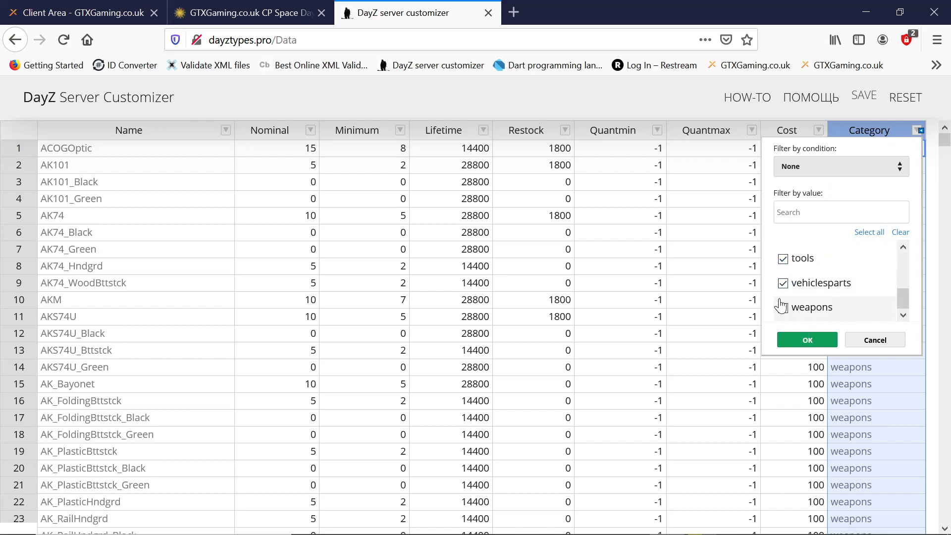
scroll(794, 287, "up", 5)
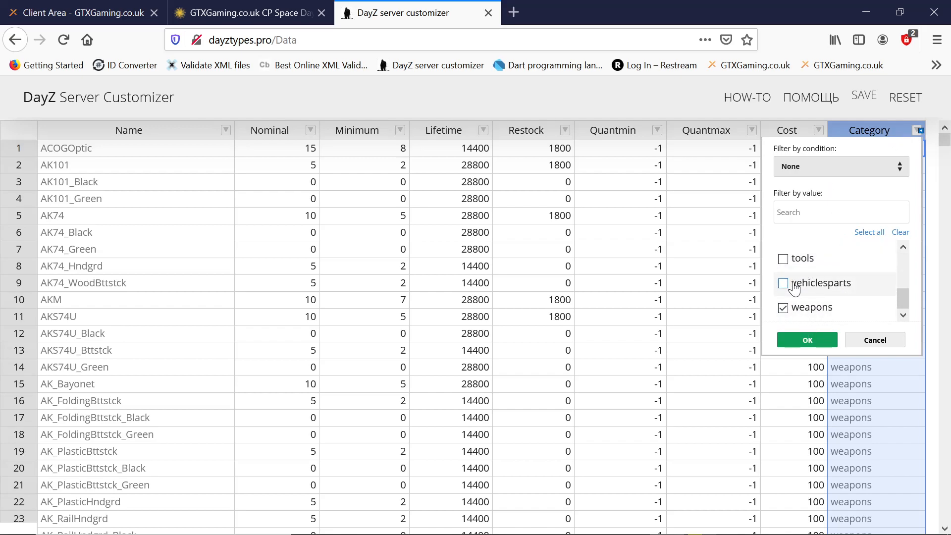
left_click(795, 300)
left_click(807, 276)
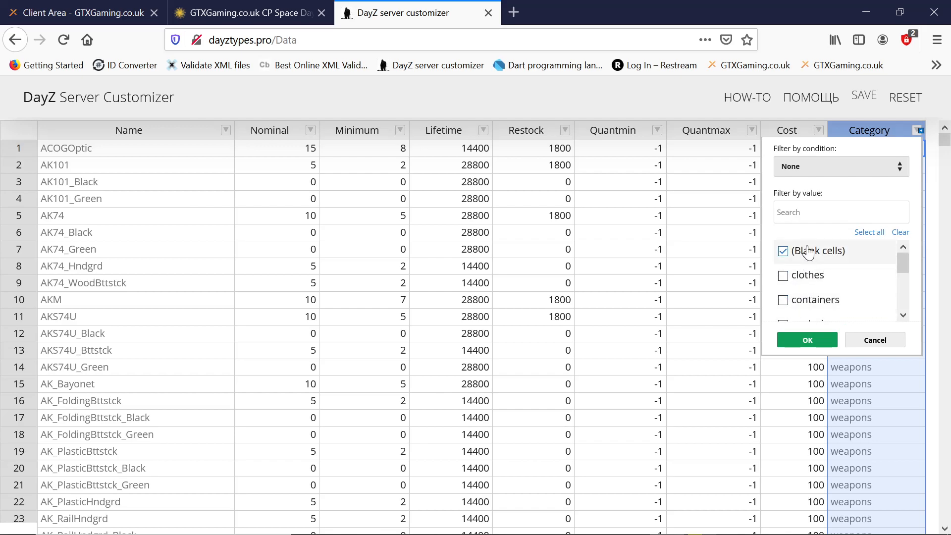
left_click(807, 251)
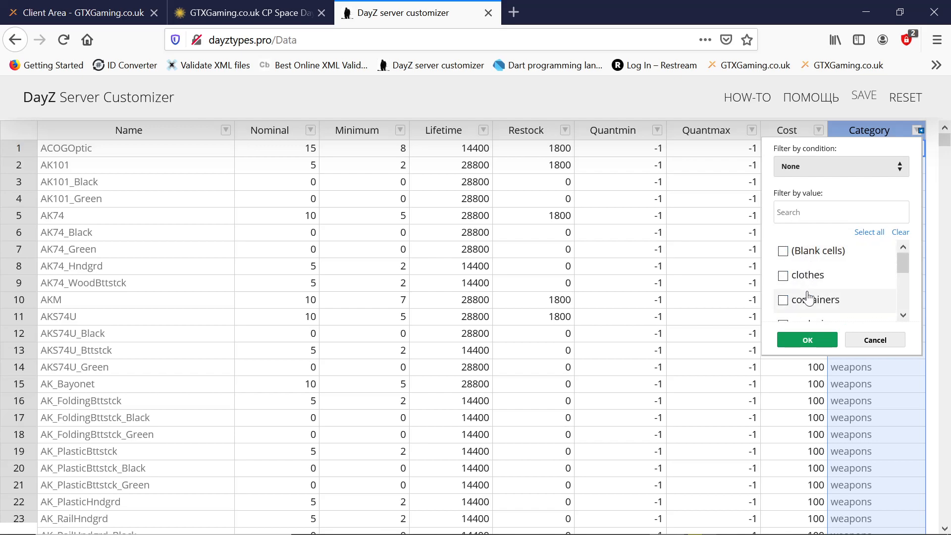
left_click(808, 340)
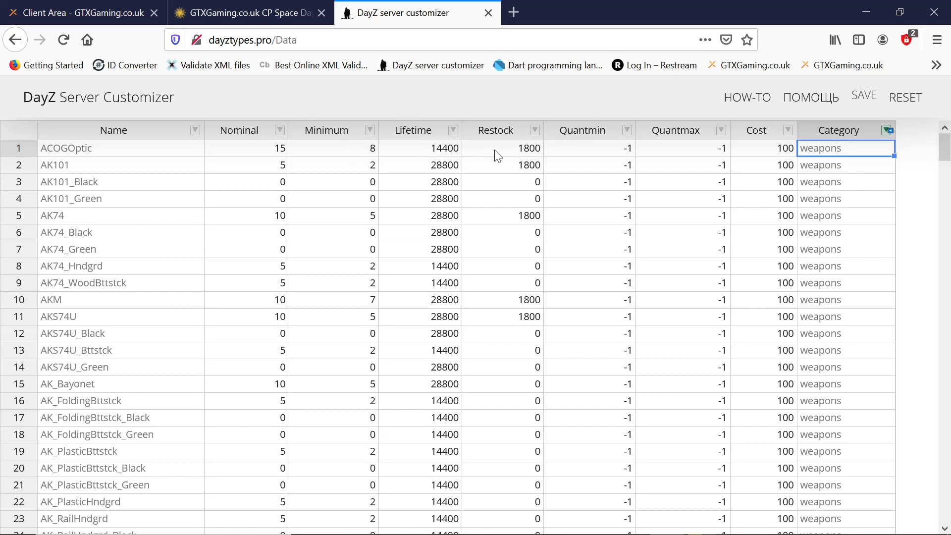
- Fill ACOGOptic's Nominal value 15 down through AK101_Green and its Minimum value 8 down through AK74
left_click(243, 148)
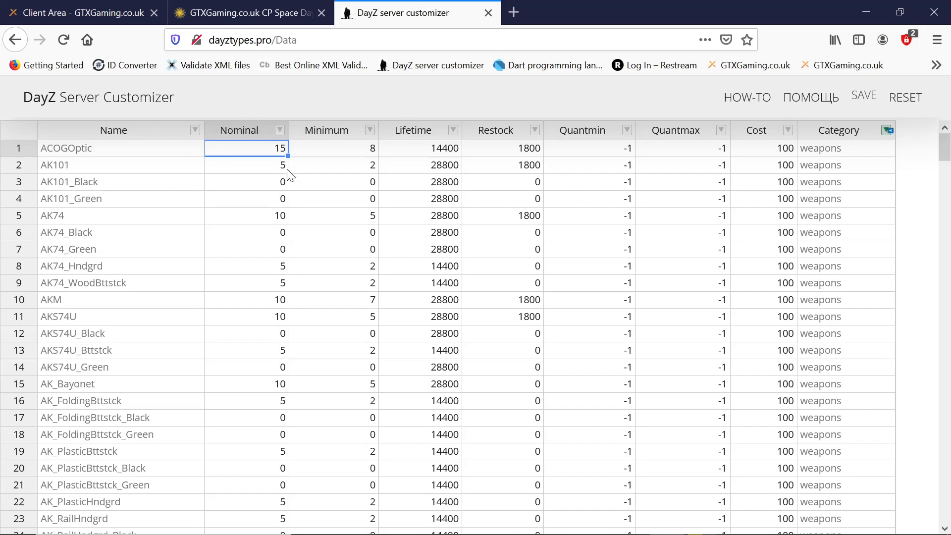
left_click_drag(287, 156, 290, 199)
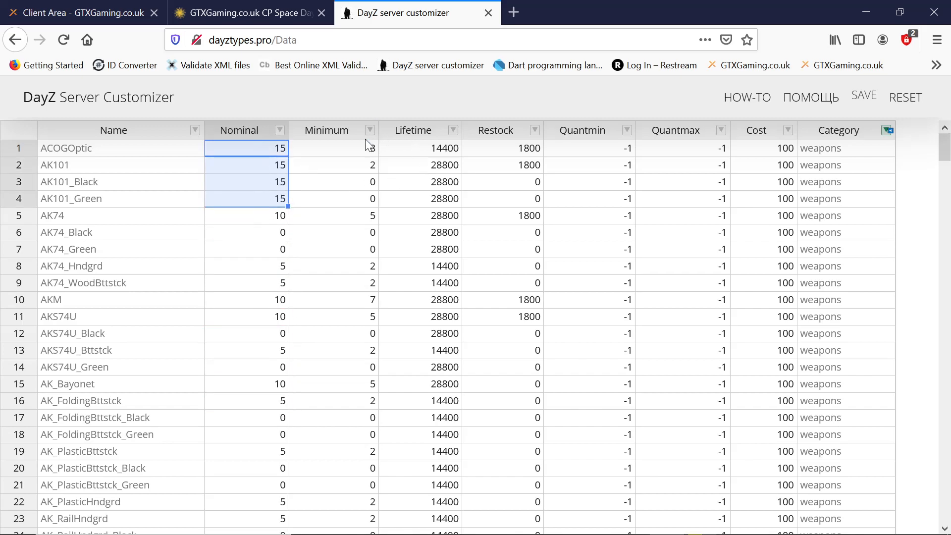
left_click(352, 151)
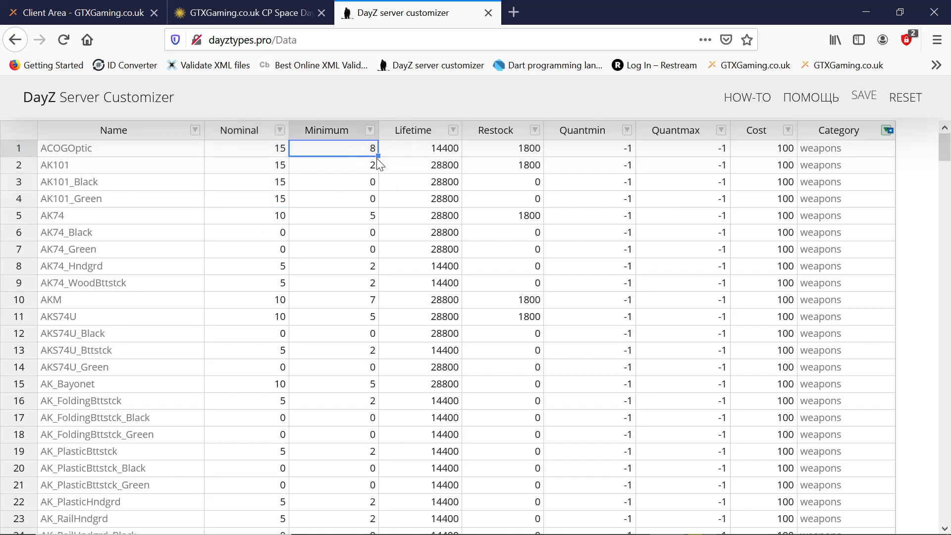
left_click_drag(377, 155, 380, 220)
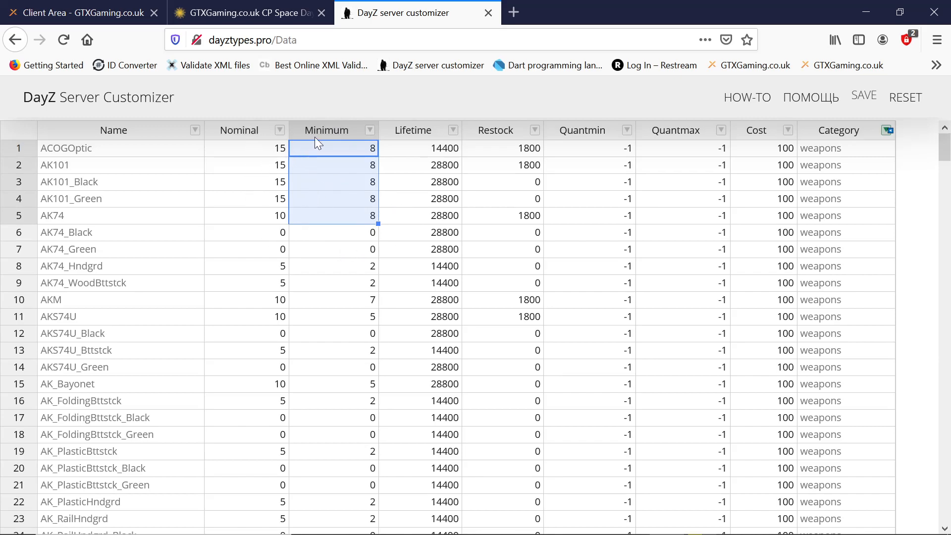
- Filter the Nominal column to exclude low values, including 0, 4, 8 and 9
left_click(278, 132)
left_click(280, 132)
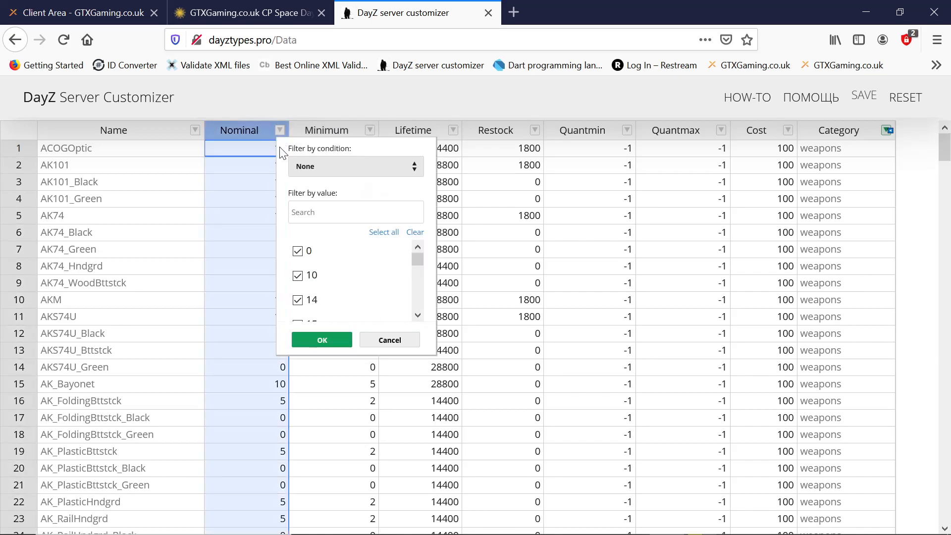
scroll(325, 288, "down", 5)
scroll(325, 292, "up", 2)
scroll(325, 292, "down", 2)
scroll(325, 282, "up", 4)
scroll(322, 273, "up", 3)
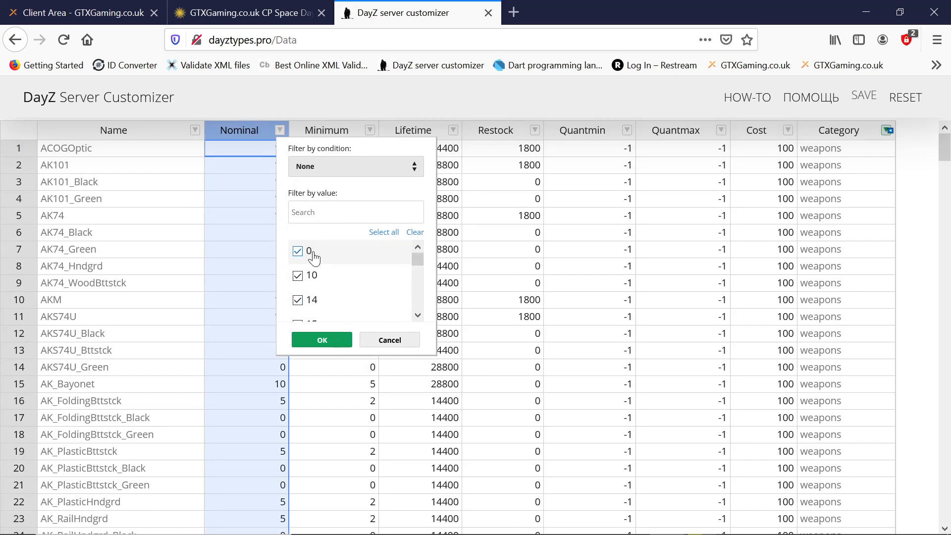
left_click(313, 259)
scroll(315, 278, "down", 5)
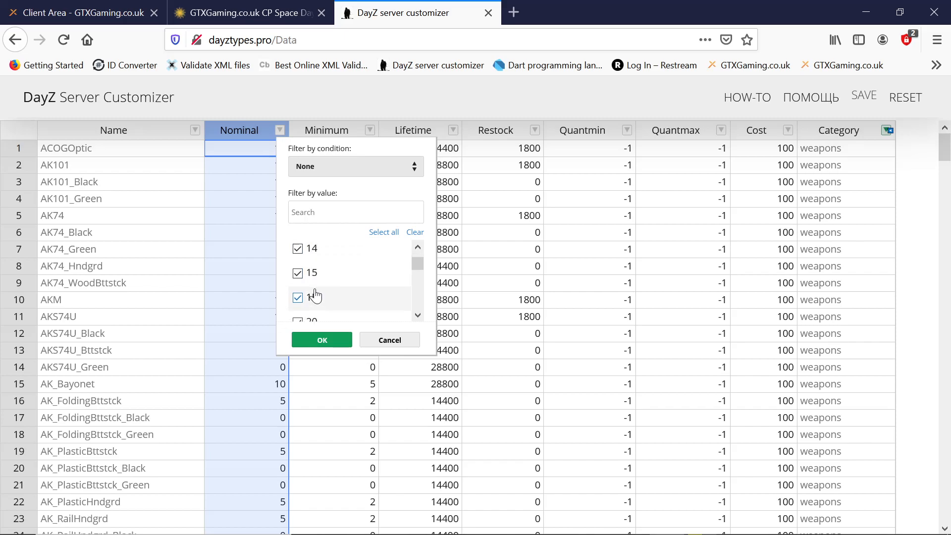
scroll(315, 294, "down", 1)
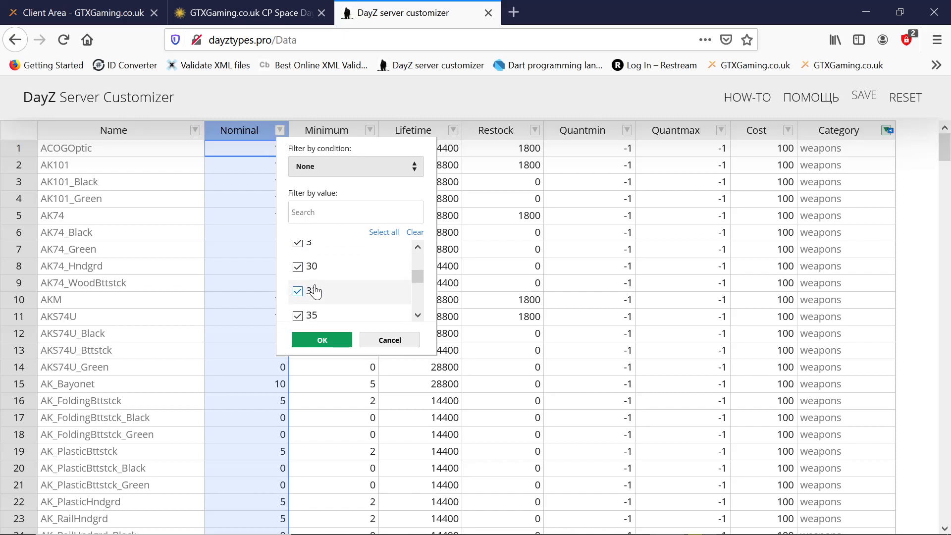
scroll(316, 267, "up", 1)
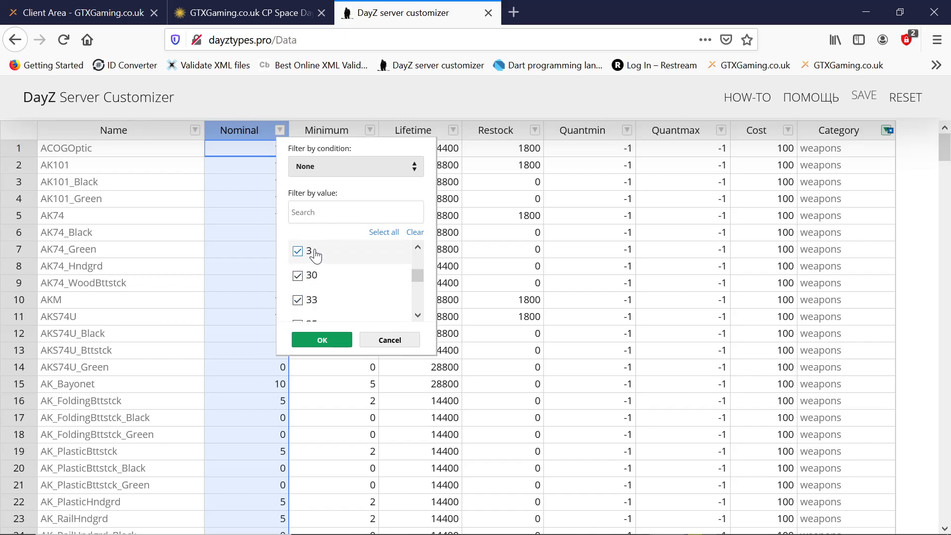
scroll(316, 277, "down", 3)
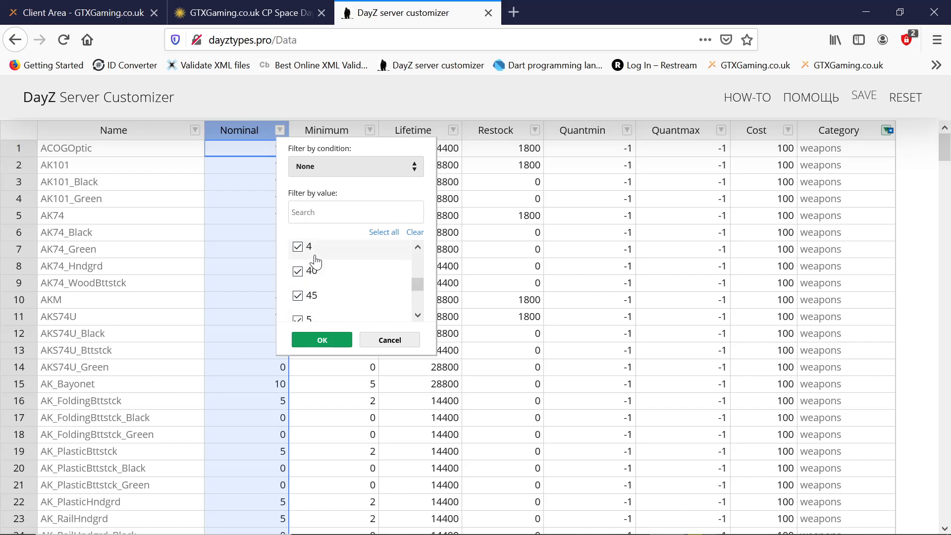
scroll(316, 270, "down", 4)
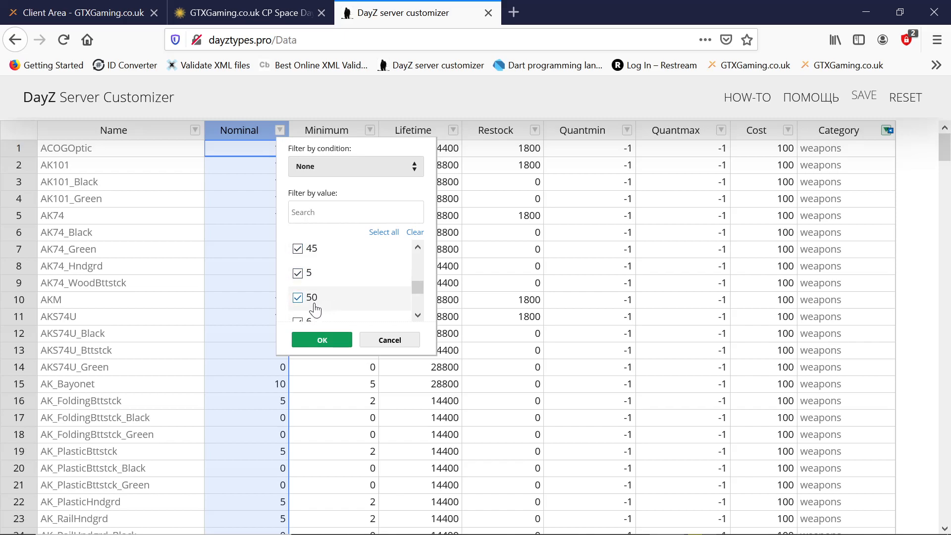
left_click(312, 273)
scroll(314, 292, "down", 4)
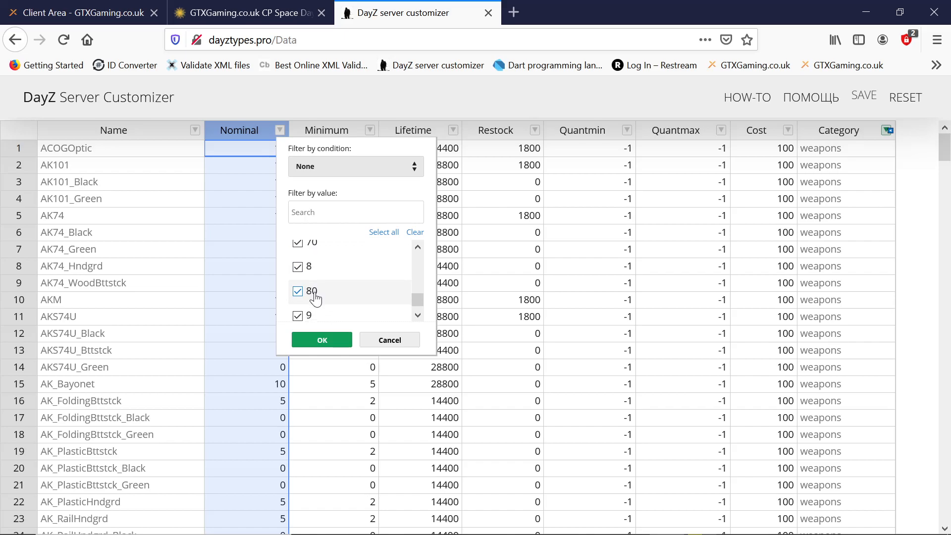
left_click(315, 266)
scroll(315, 313, "down", 1)
left_click(315, 313)
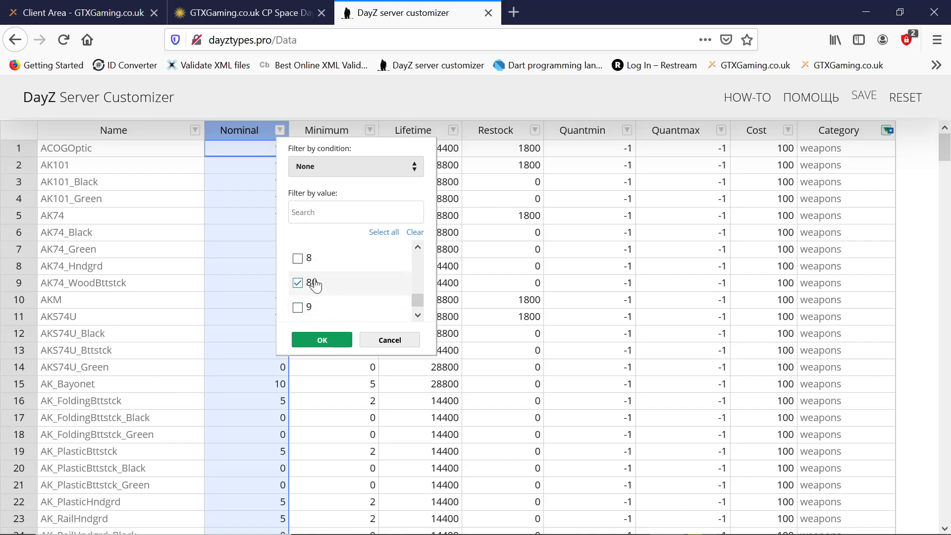
scroll(316, 307, "up", 9)
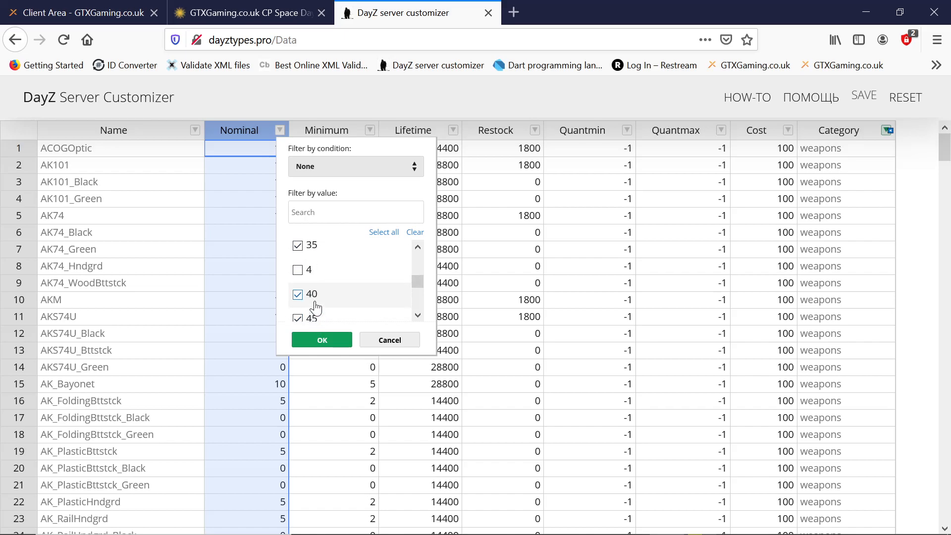
scroll(316, 296, "up", 5)
scroll(330, 270, "down", 3)
scroll(333, 267, "down", 2)
scroll(333, 306, "up", 7)
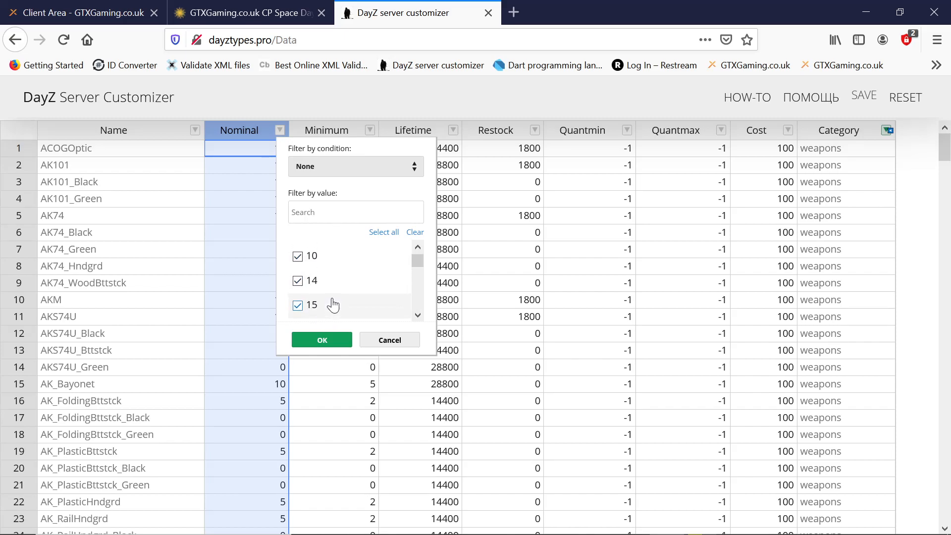
left_click(320, 341)
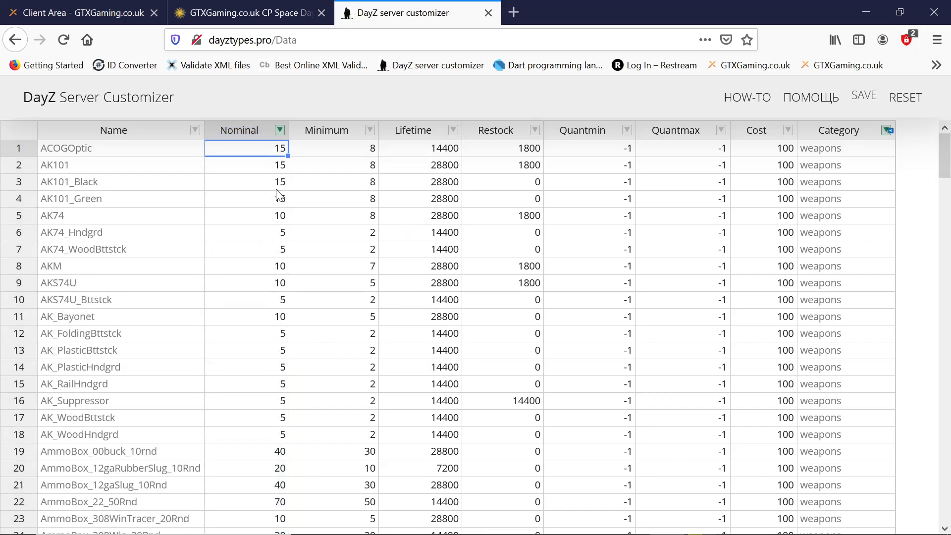
- Also exclude the value 5 from the Nominal column filter
left_click(280, 130)
scroll(330, 262, "down", 5)
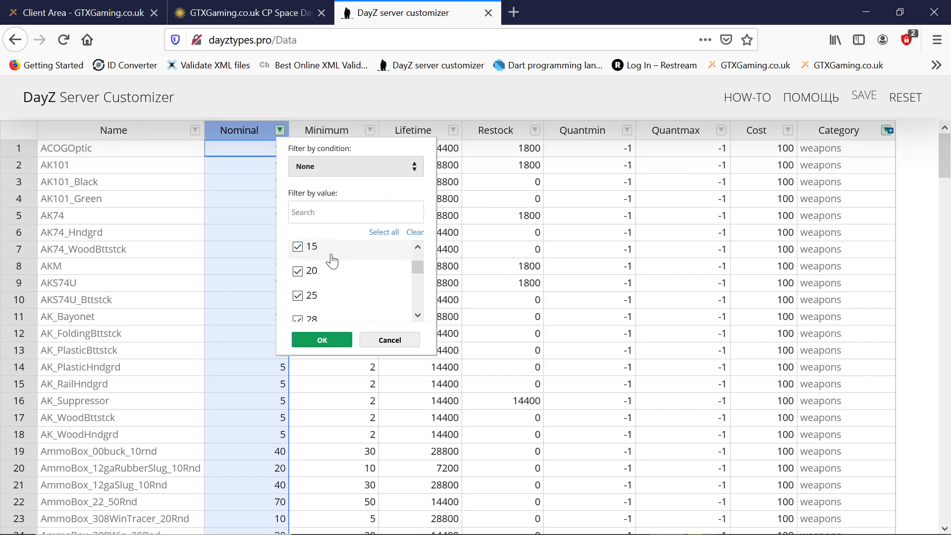
scroll(330, 261, "down", 4)
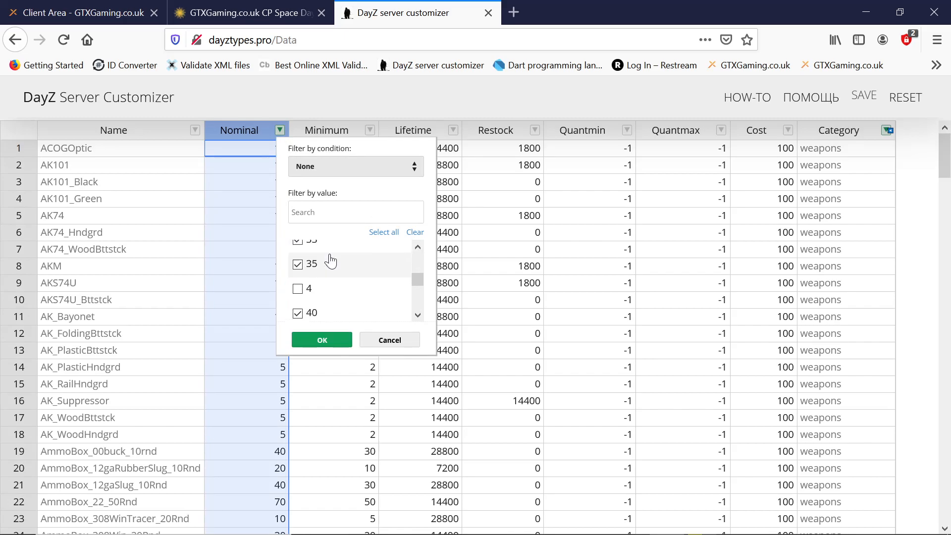
left_click(298, 311)
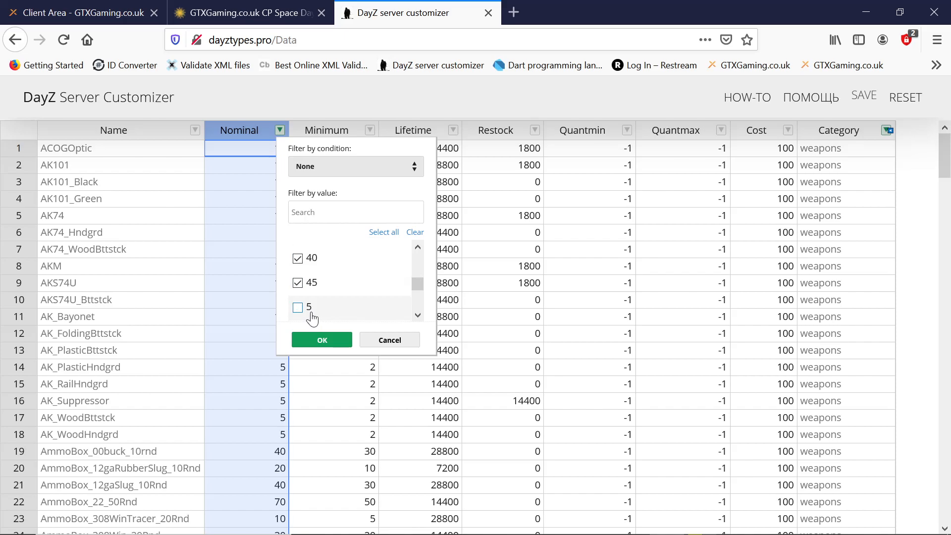
left_click(321, 340)
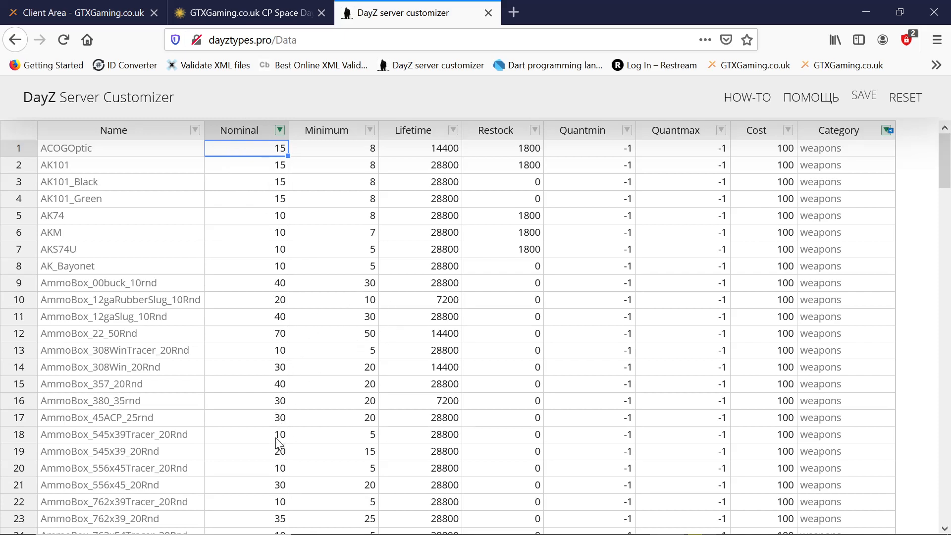
- Try to fill the Nominal value 10 from AmmoBox_556x45Tracer_20Rnd up through AK74
left_click(276, 470)
left_click_drag(288, 476, 289, 219)
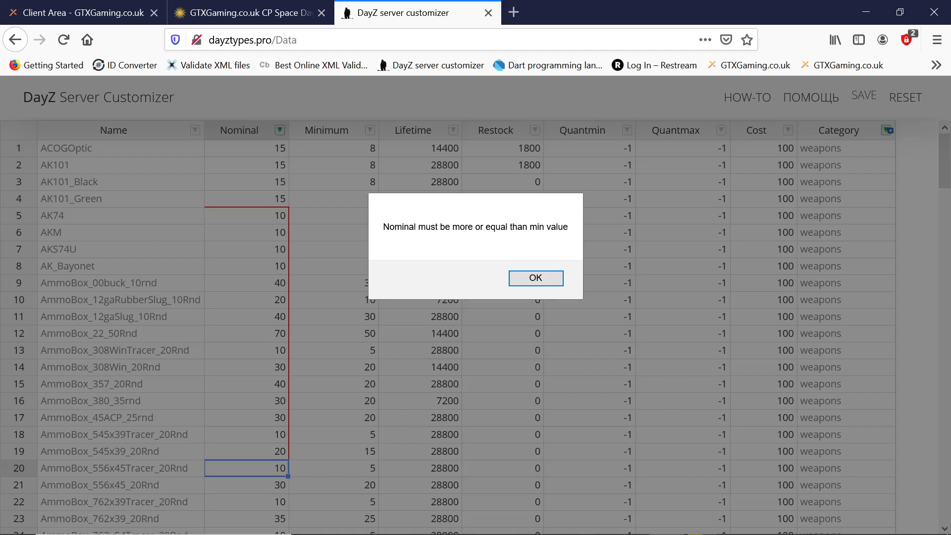
left_click(537, 278)
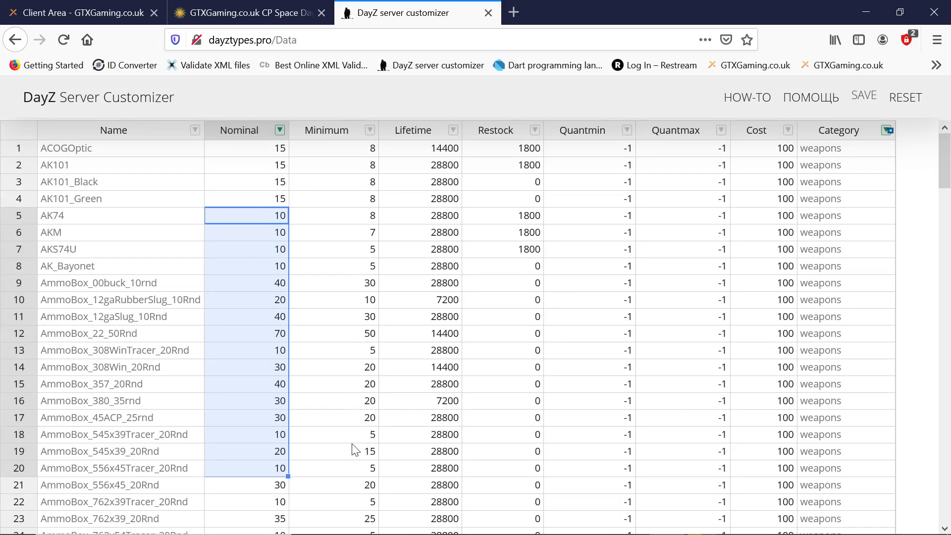
- Fill AmmoBox_545x39Tracer_20Rnd's Minimum value 5 and Nominal value 10 up through AK74
left_click(367, 435)
left_click_drag(378, 444, 381, 216)
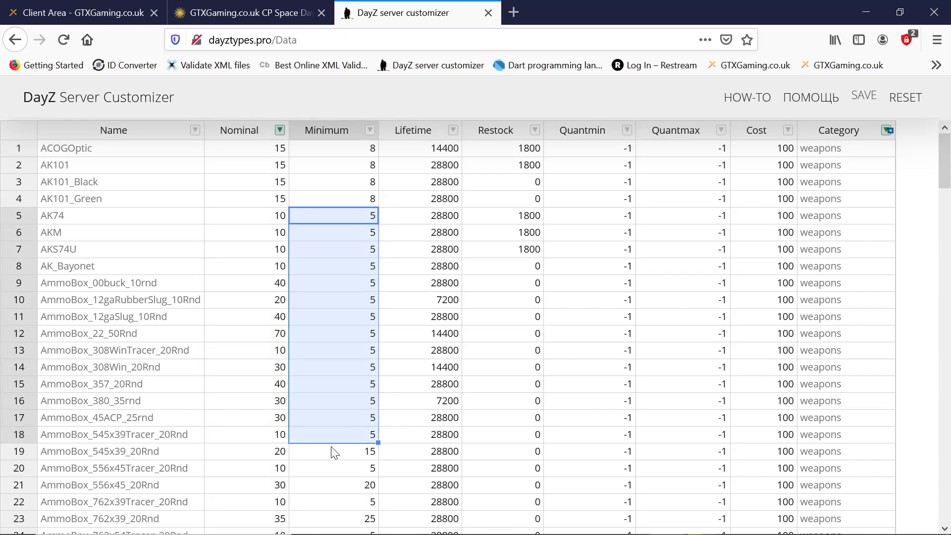
left_click(275, 437)
left_click_drag(287, 440, 288, 214)
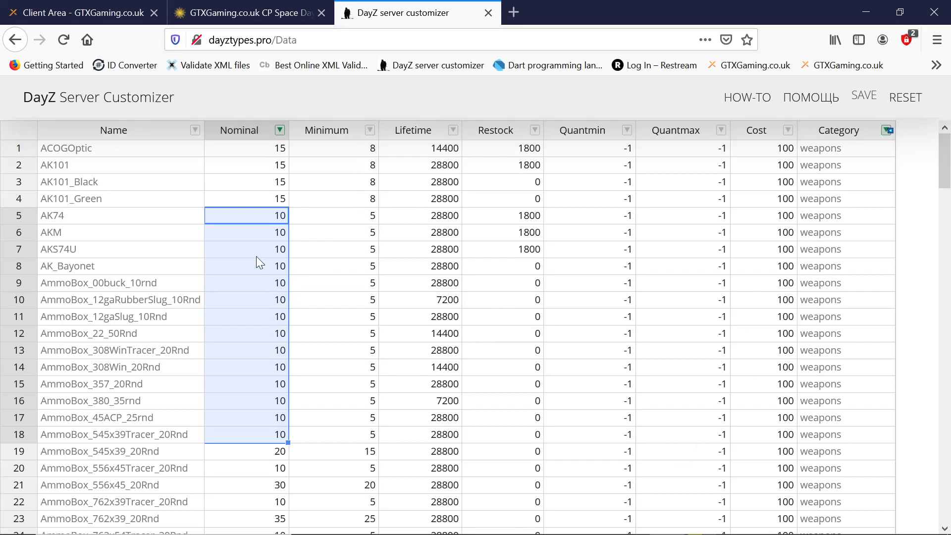
- Add clothes to the categories shown by the Category filter, keep blank cells included, and browse the filtered entries
scroll(59, 228, "down", 4)
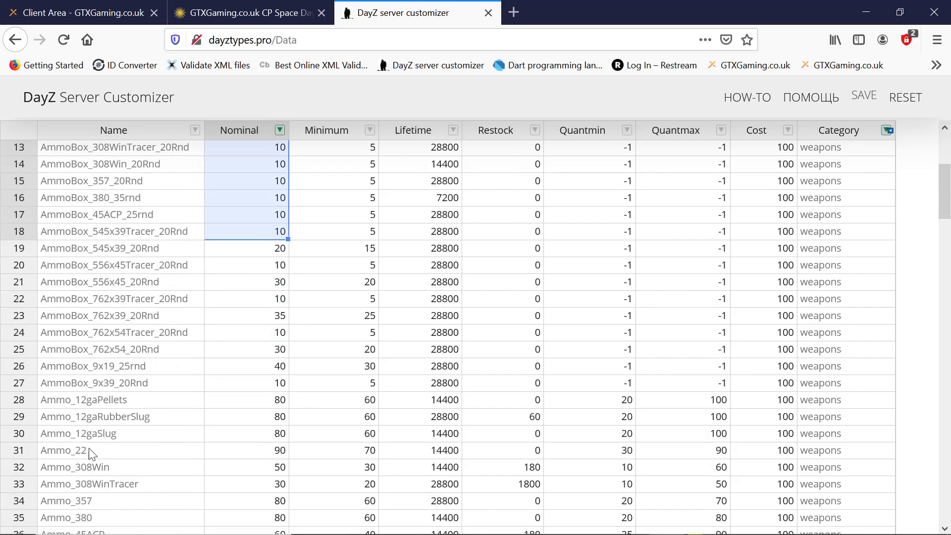
scroll(88, 263, "up", 4)
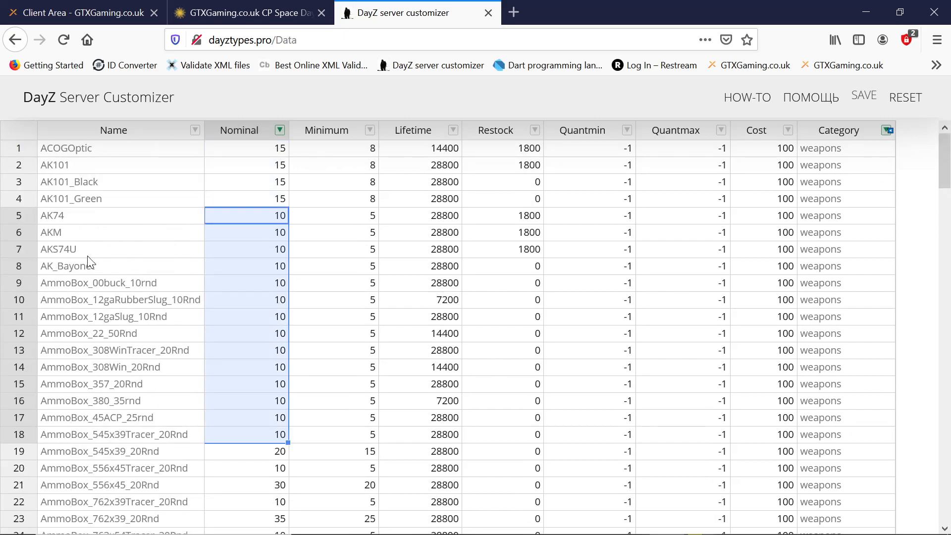
left_click(887, 131)
left_click(774, 258)
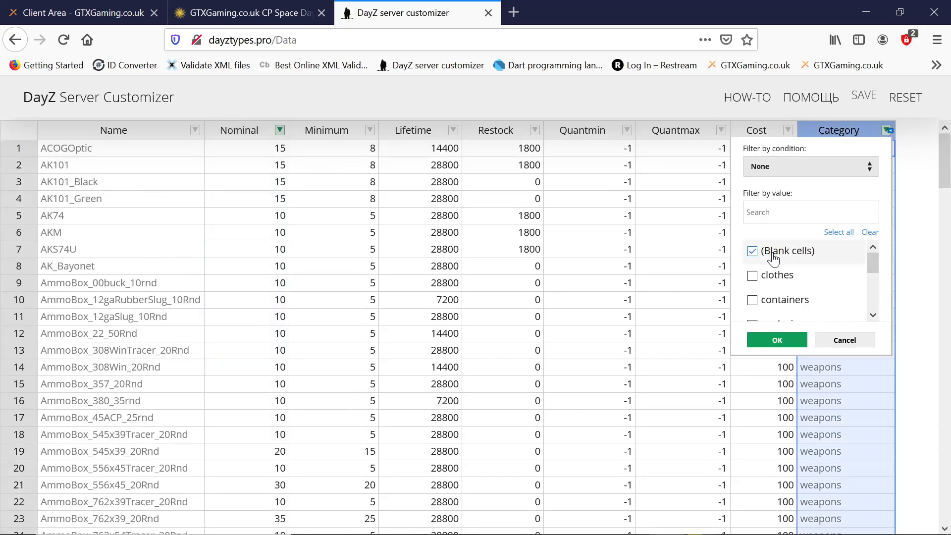
left_click(774, 276)
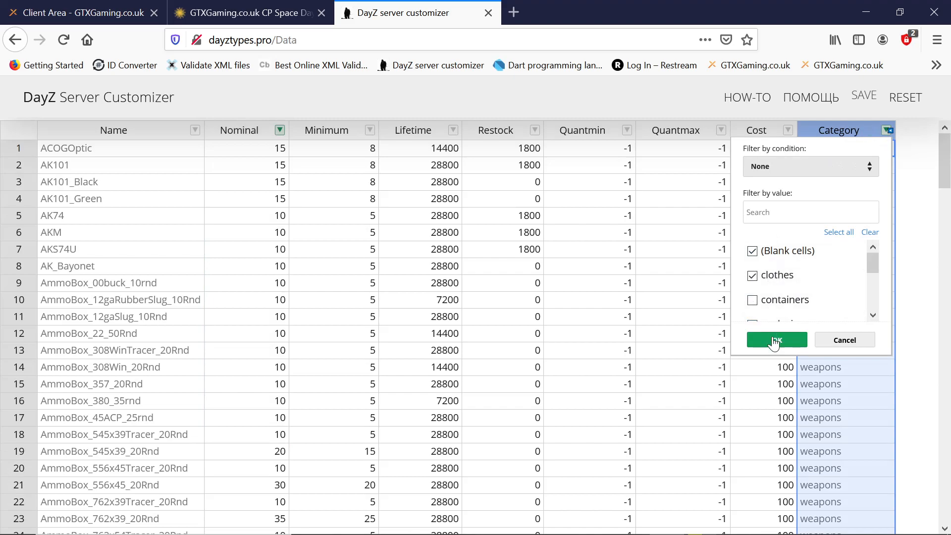
left_click(775, 341)
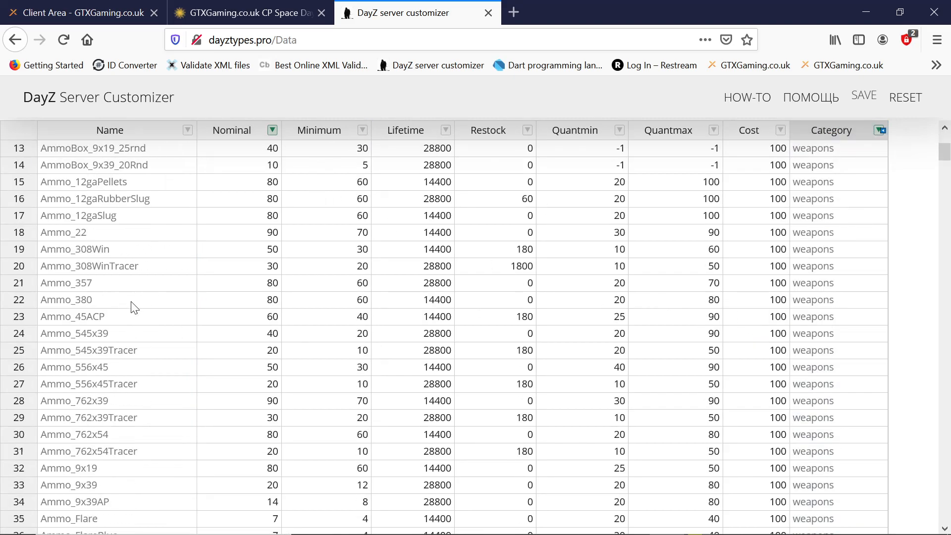
scroll(133, 300, "down", 20)
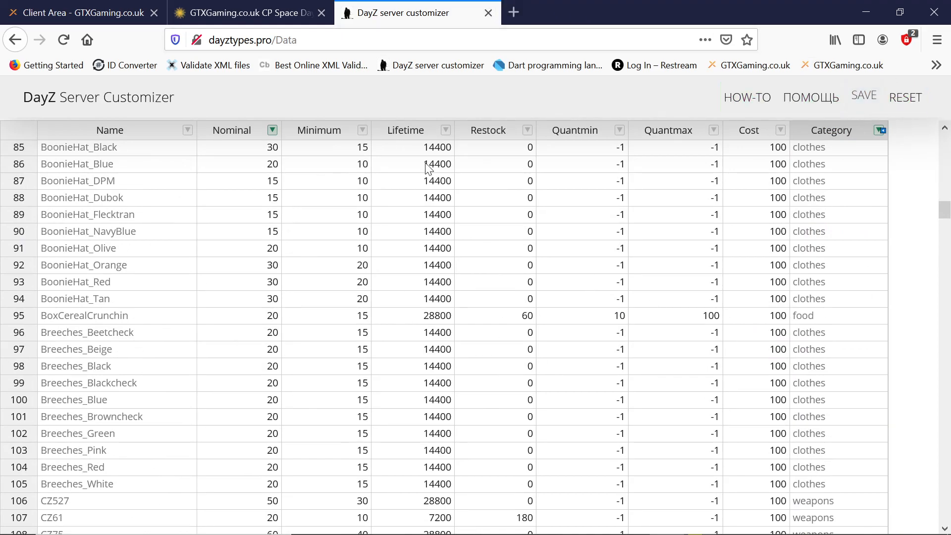
- Close the DayZ Server Customizer page and switch to FileZilla
left_click(489, 12)
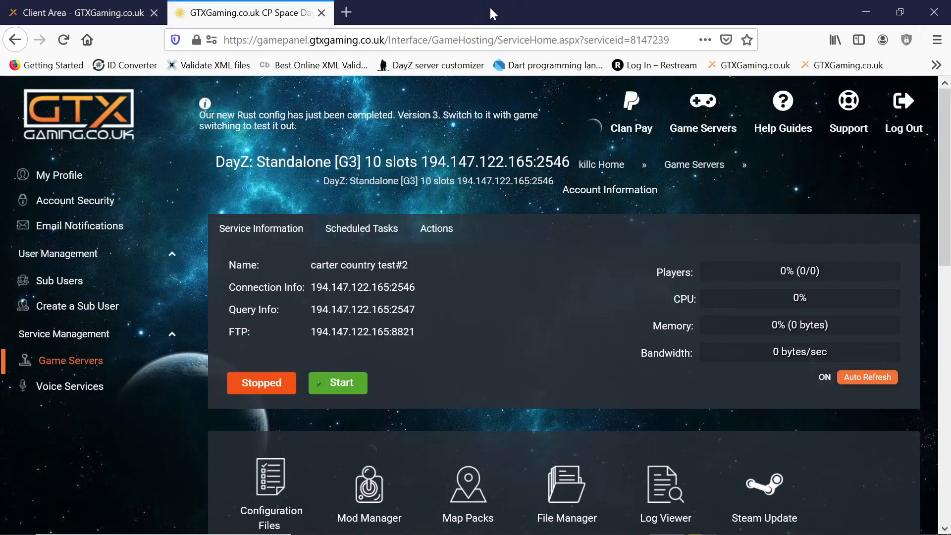
left_click(866, 7)
mouse_move(714, 530)
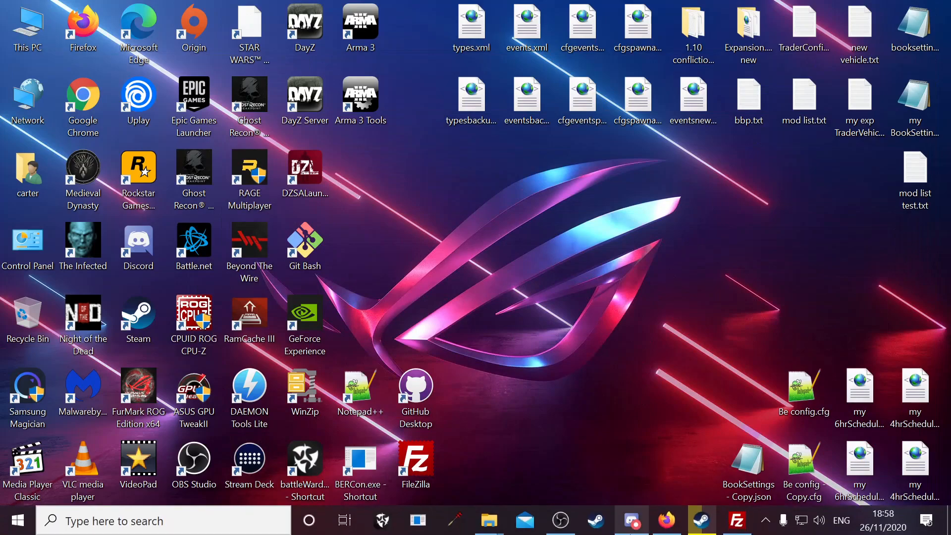
left_click(737, 520)
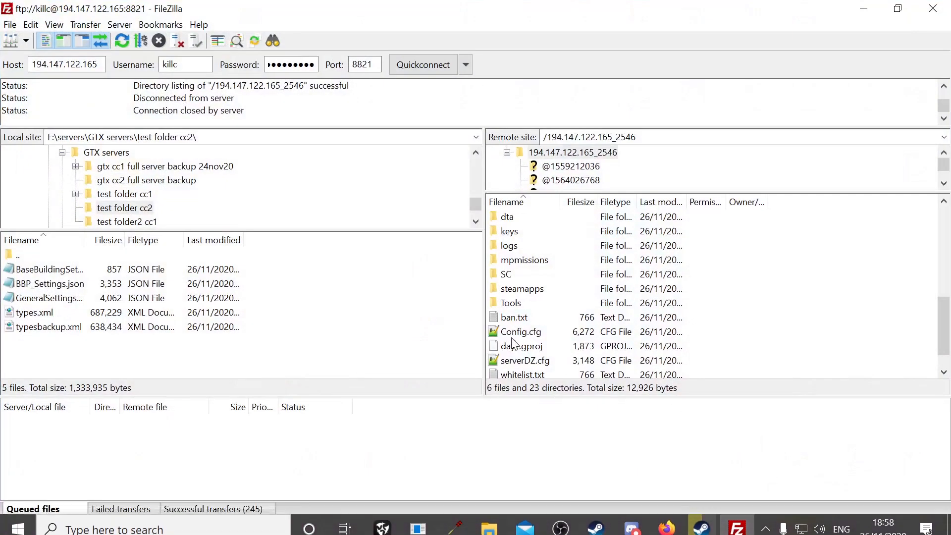
scroll(580, 304, "down", 1)
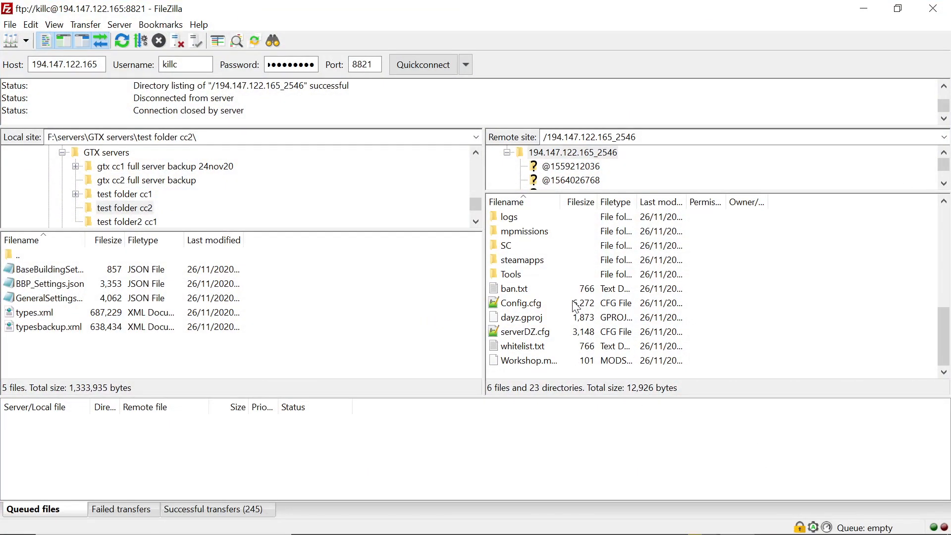
left_click(575, 246)
double_click(568, 243)
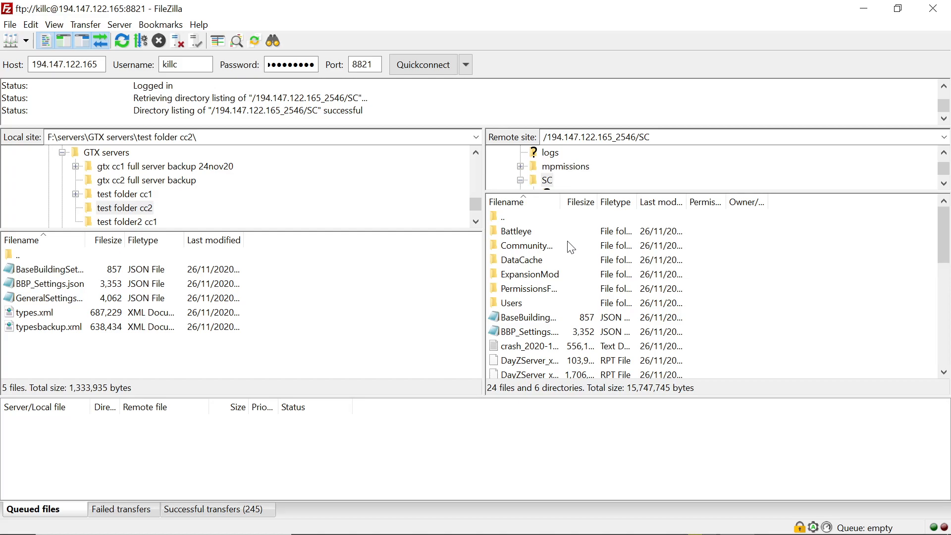
scroll(572, 248, "down", 1)
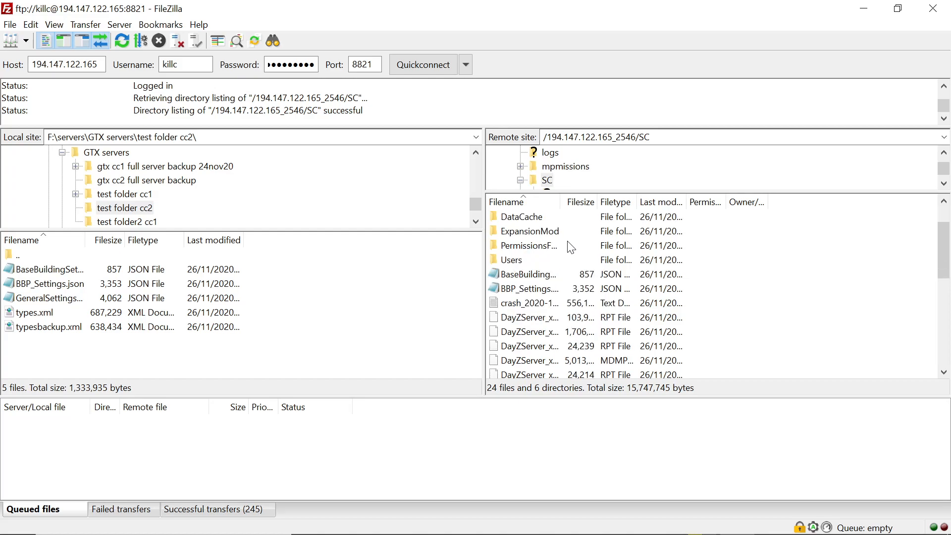
scroll(560, 307, "up", 1)
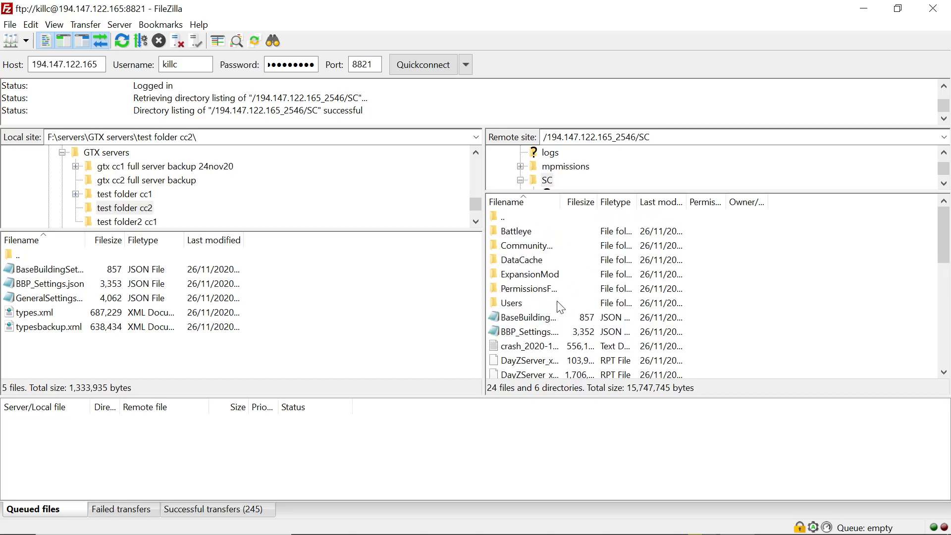
double_click(560, 276)
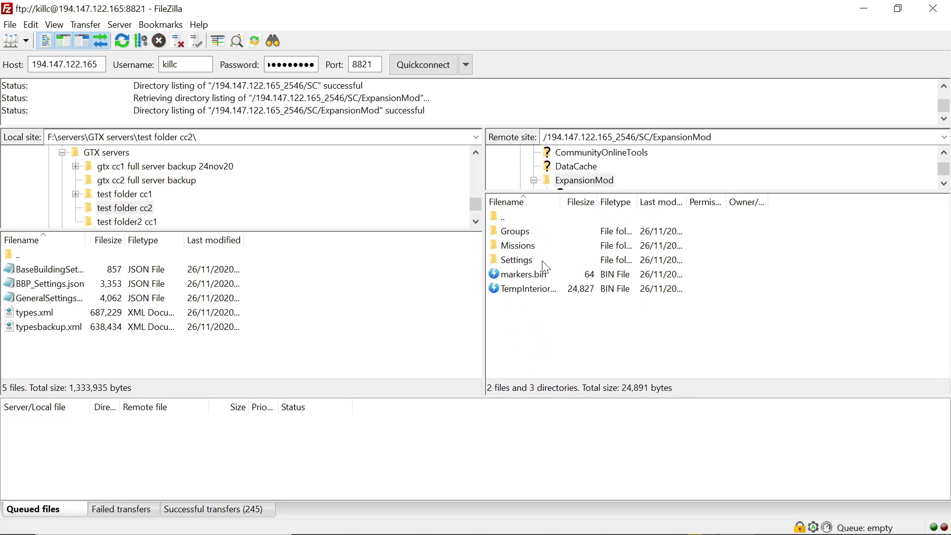
key("BackSpace")
key("BackSpace")
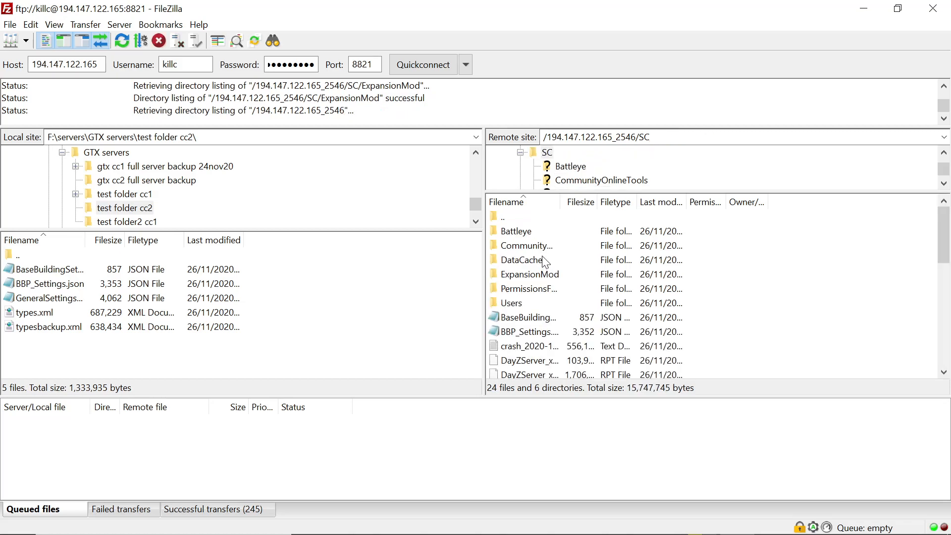
- Open the db folder of the Expansion.ChernarusPlus mission inside mpmissions on the remote server
scroll(545, 310, "down", 1)
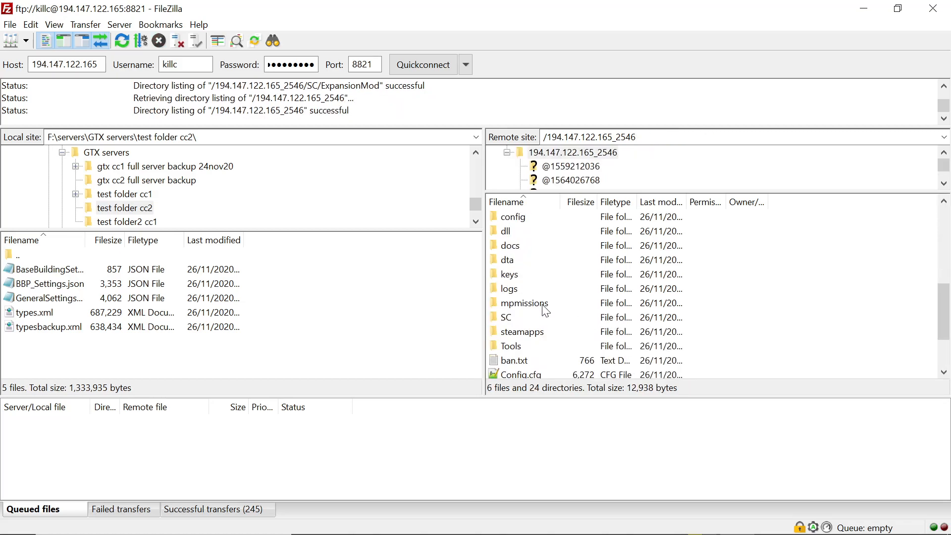
double_click(546, 311)
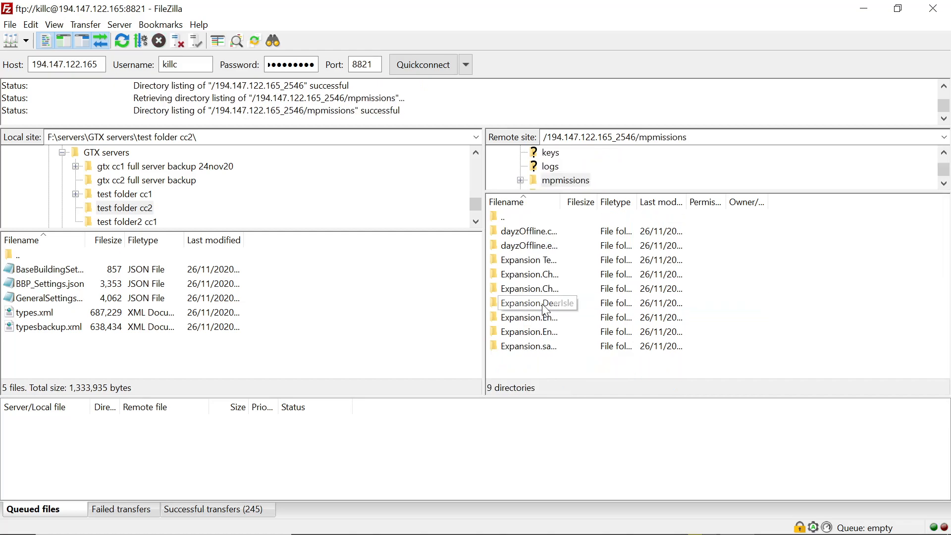
double_click(546, 277)
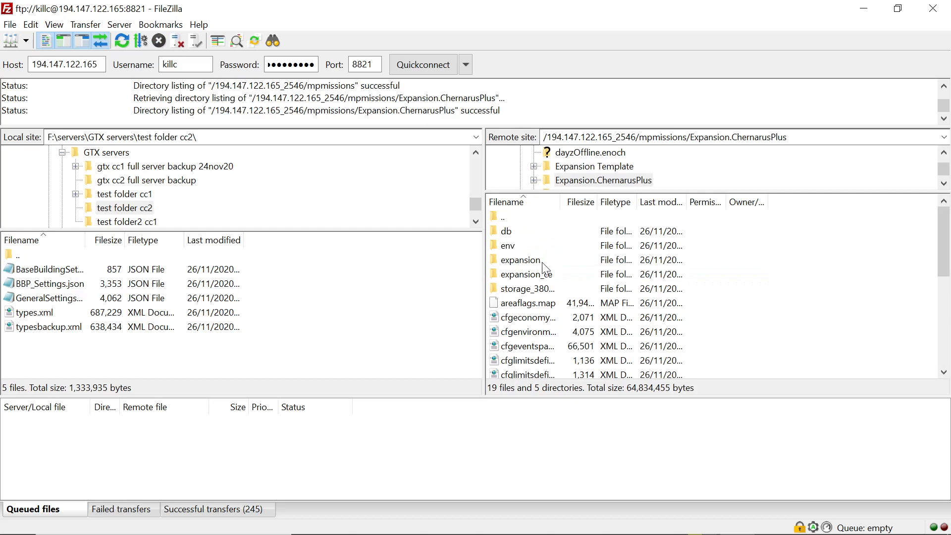
left_click(542, 230)
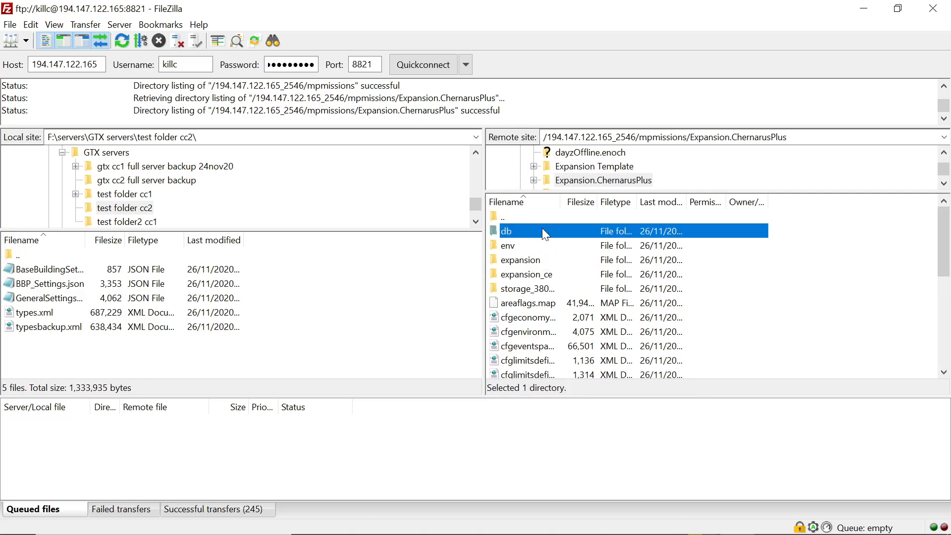
double_click(542, 229)
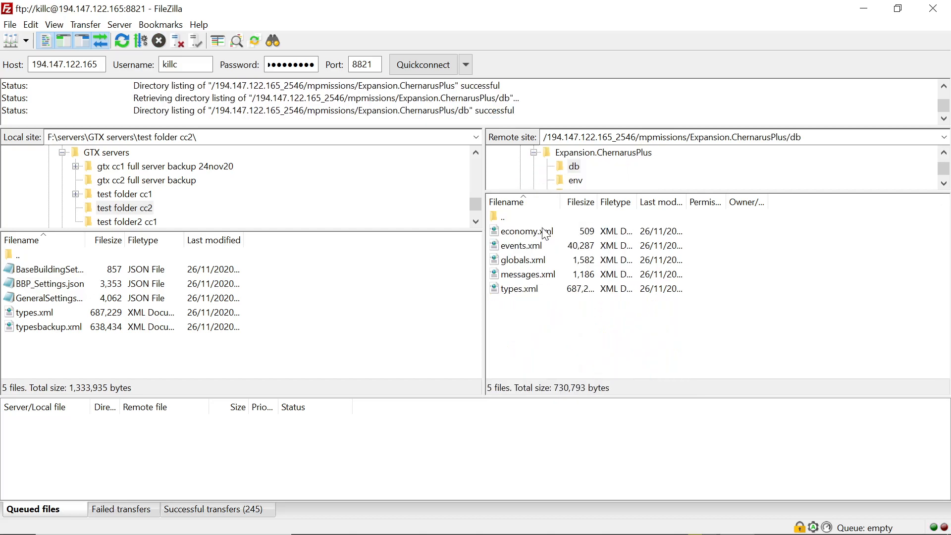
- Delete types.xml from the remote db folder
left_click(517, 287)
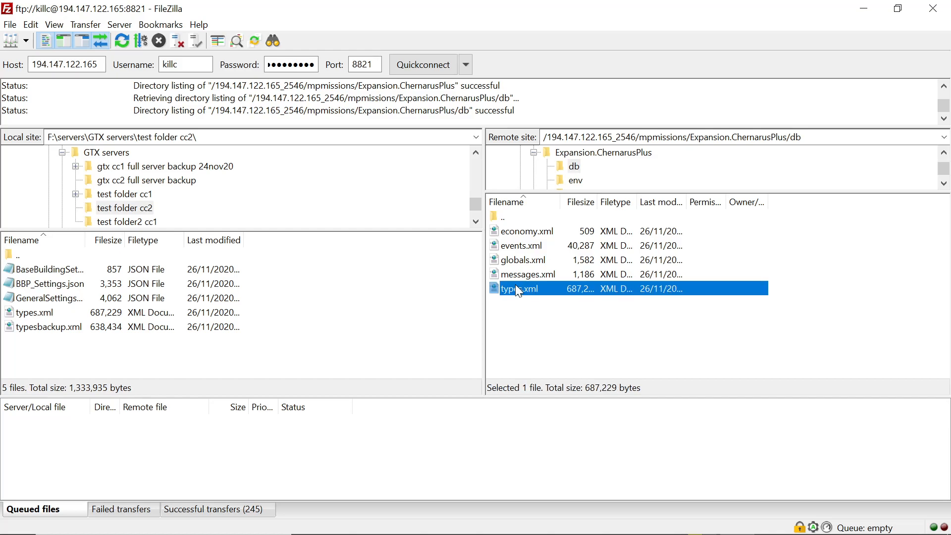
right_click(516, 286)
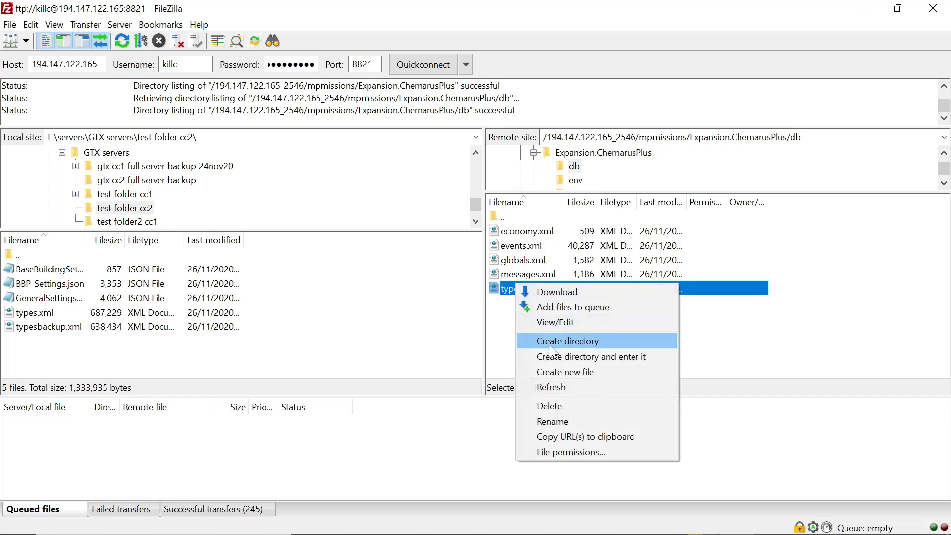
left_click(550, 404)
left_click(510, 272)
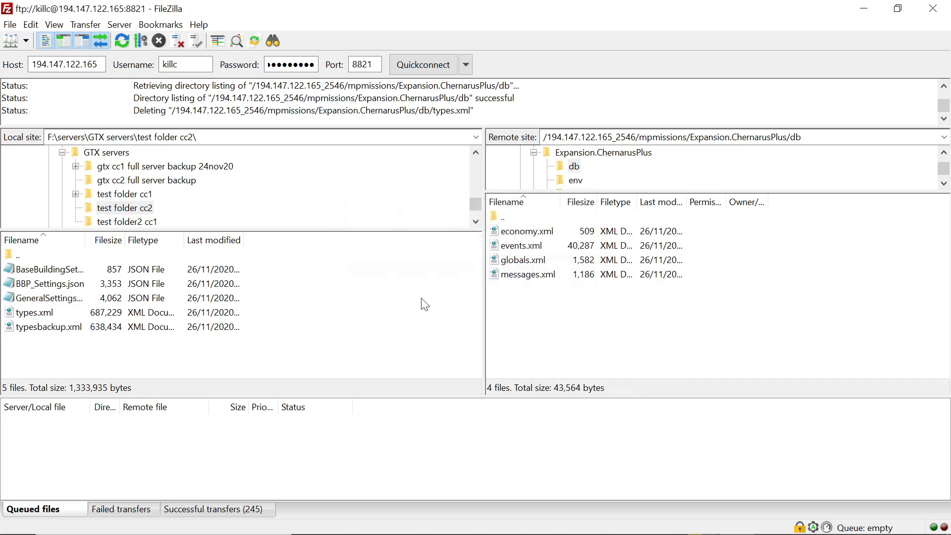
- Upload the edited local types.xml to the remote db folder, and go back up to the mpmissions folder
left_click(507, 217)
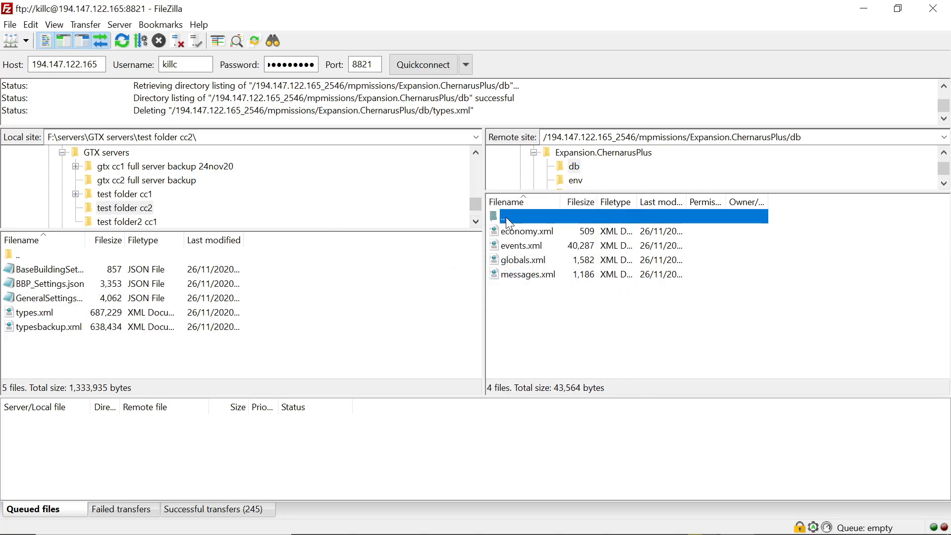
right_click(95, 317)
left_click(142, 326)
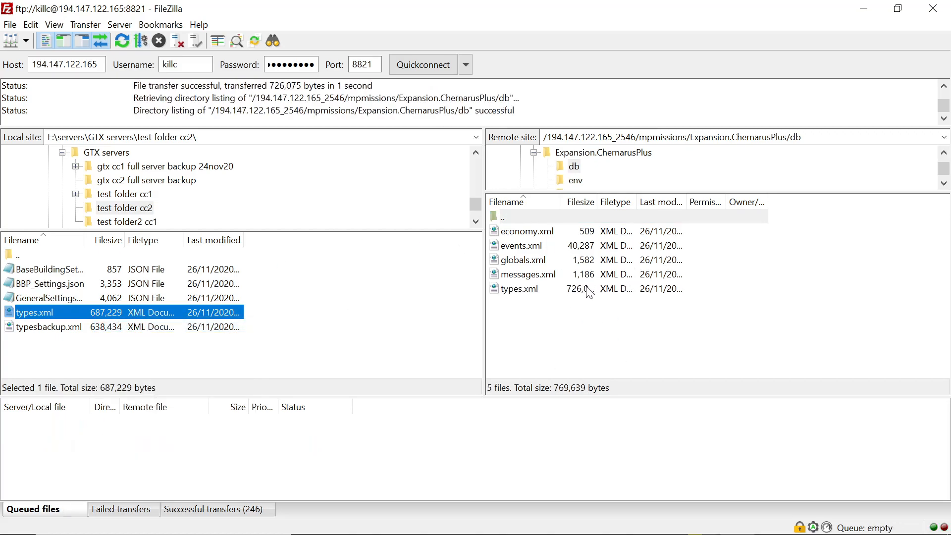
key("BackSpace")
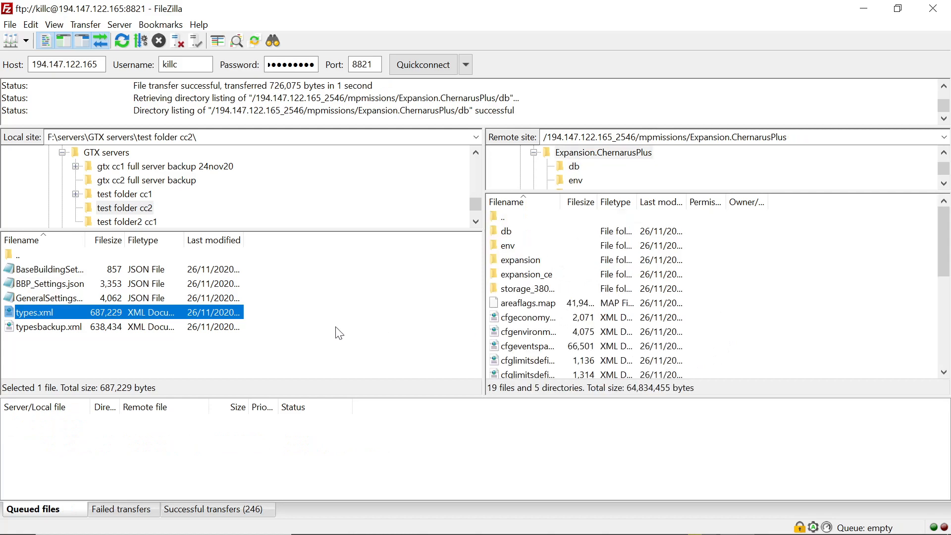
key("BackSpace")
- Switch to the GTXGaming control panel in Firefox and start the DayZ server
left_click(864, 11)
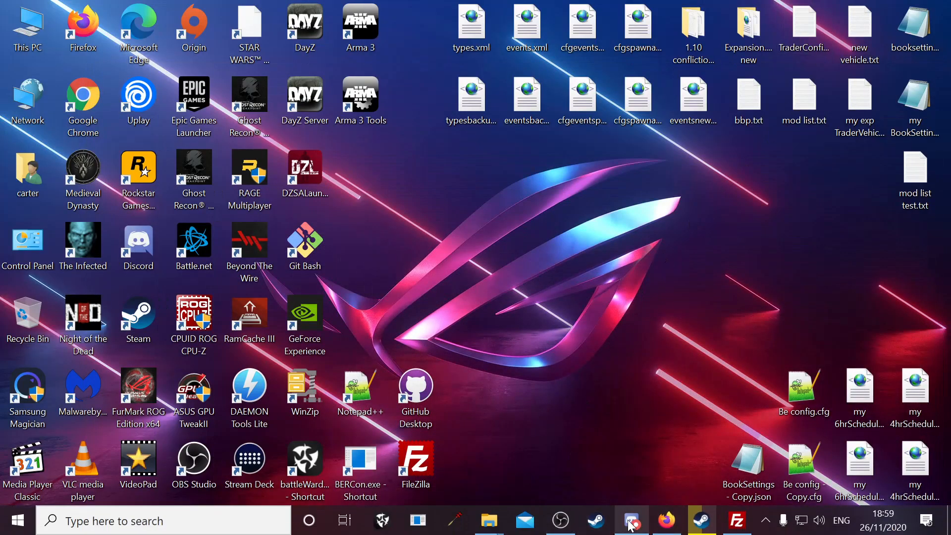
mouse_move(640, 526)
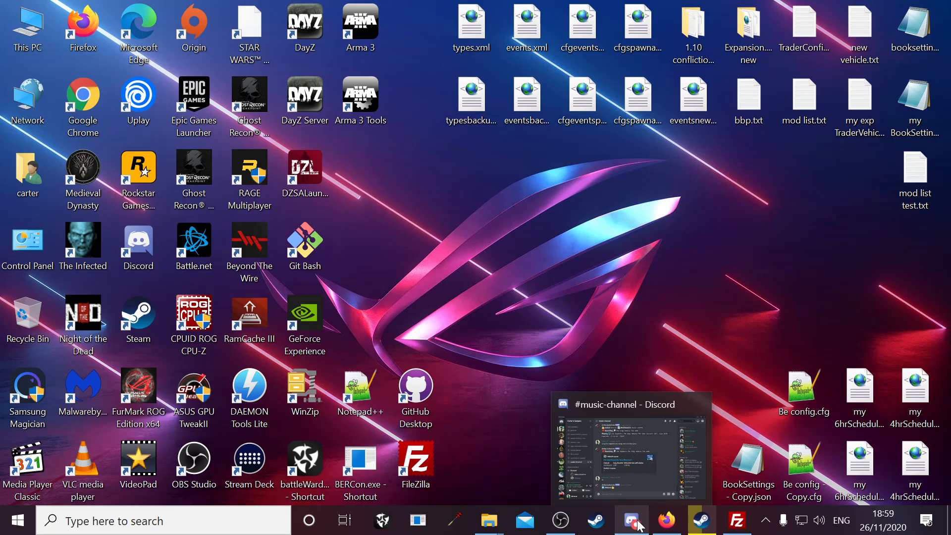
left_click(670, 522)
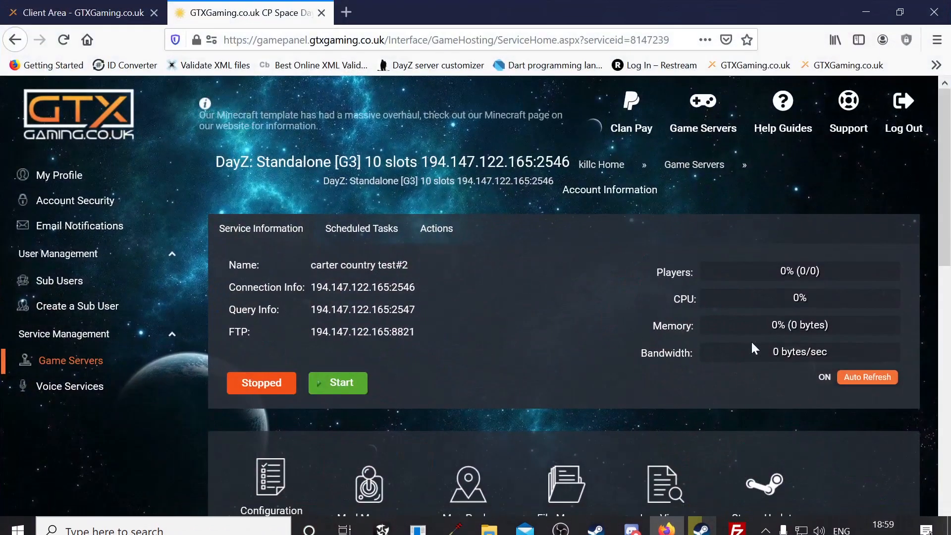
left_click(340, 384)
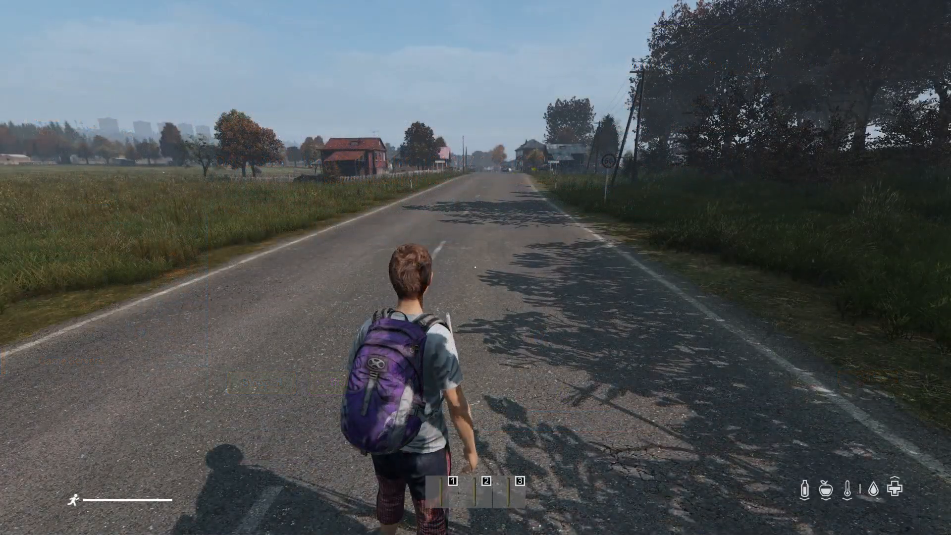
key("w")
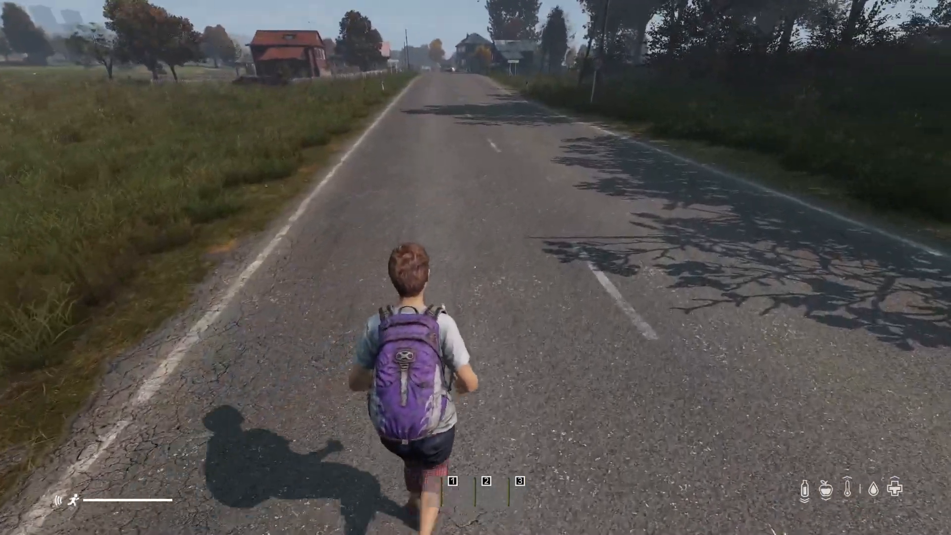
key("Tab")
key("Tab")
key("w")
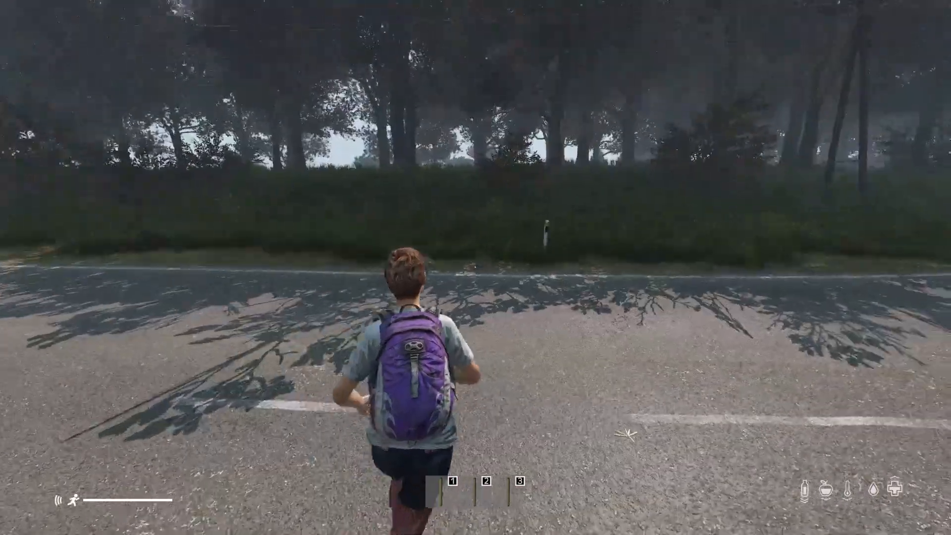
key("w")
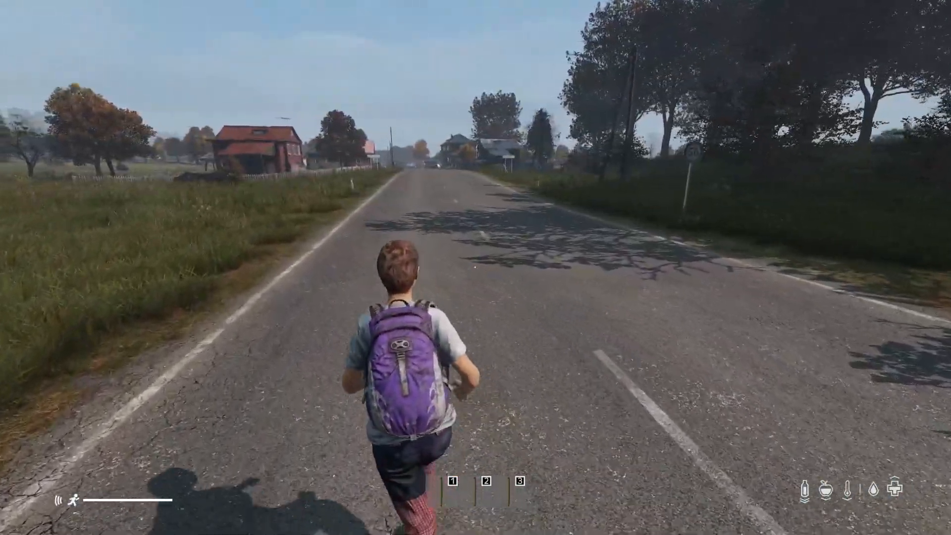
key("a")
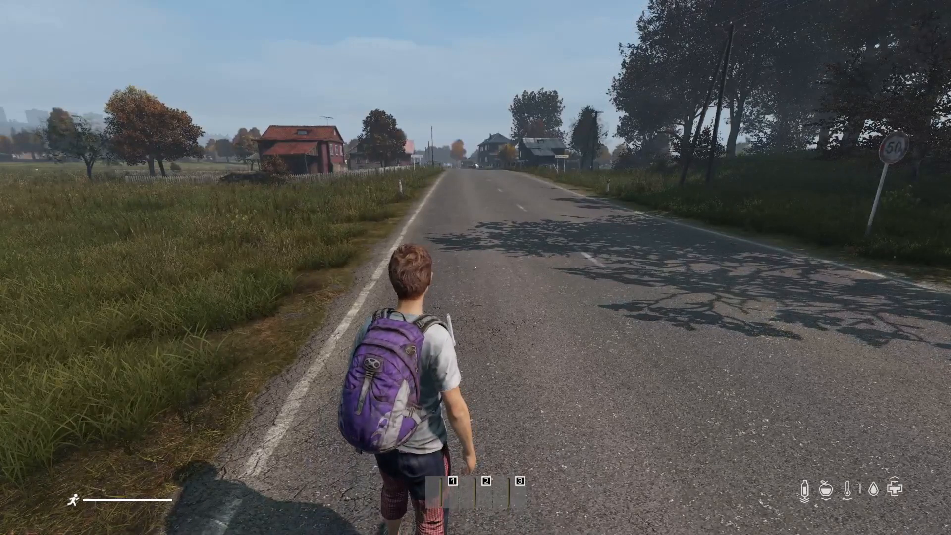
- Search the Community Online Tools Object Spawner for "cp" and move its window to the middle of the view
key("y")
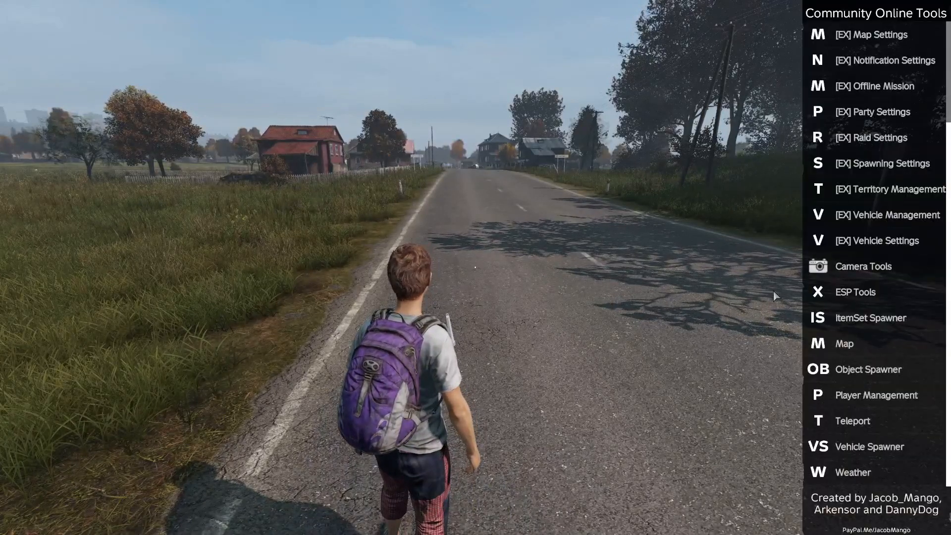
left_click(845, 369)
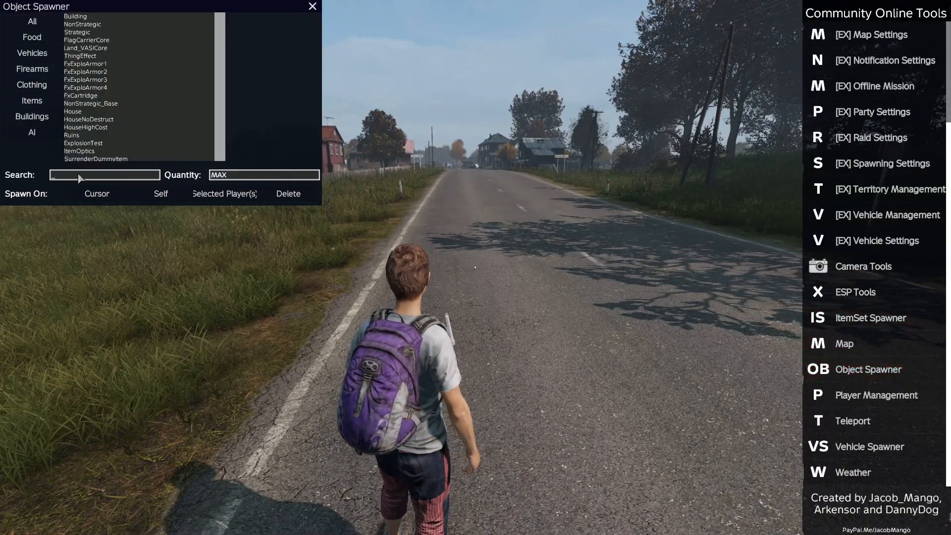
type("cp")
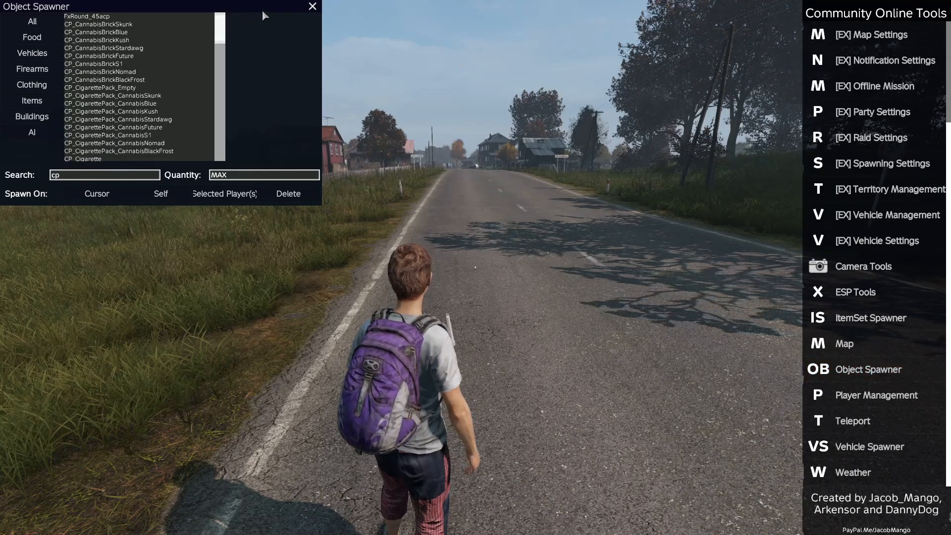
left_click_drag(263, 7, 606, 91)
- Look through the CP_ cannabis items listed in the Object Spawner, and close the spawner and the admin tools
scroll(442, 175, "down", 13)
scroll(439, 176, "up", 12)
scroll(439, 176, "down", 12)
scroll(439, 176, "down", 16)
scroll(439, 176, "up", 2)
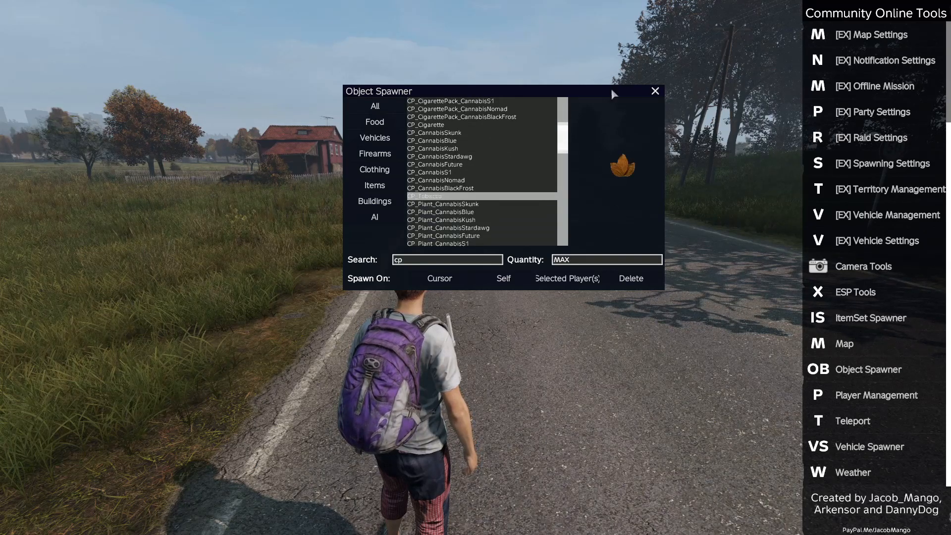
left_click(655, 91)
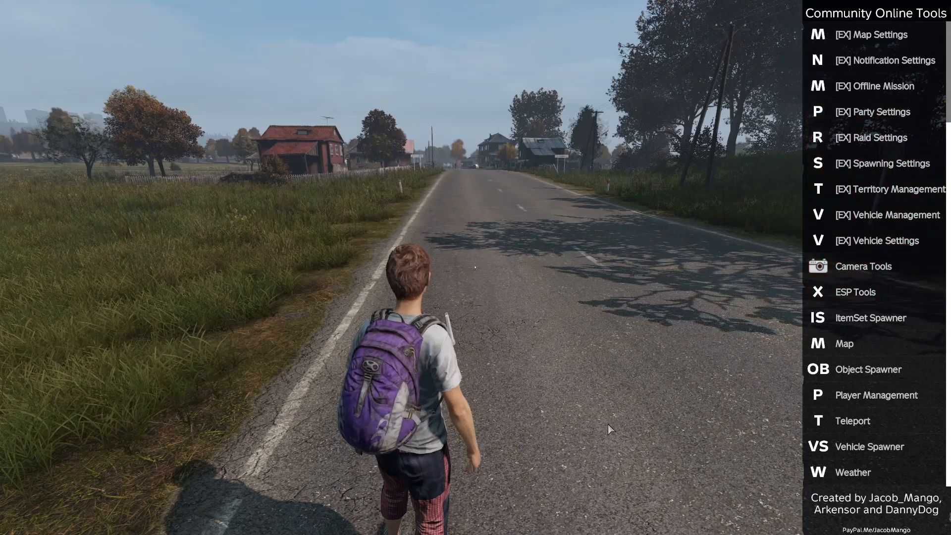
key("y")
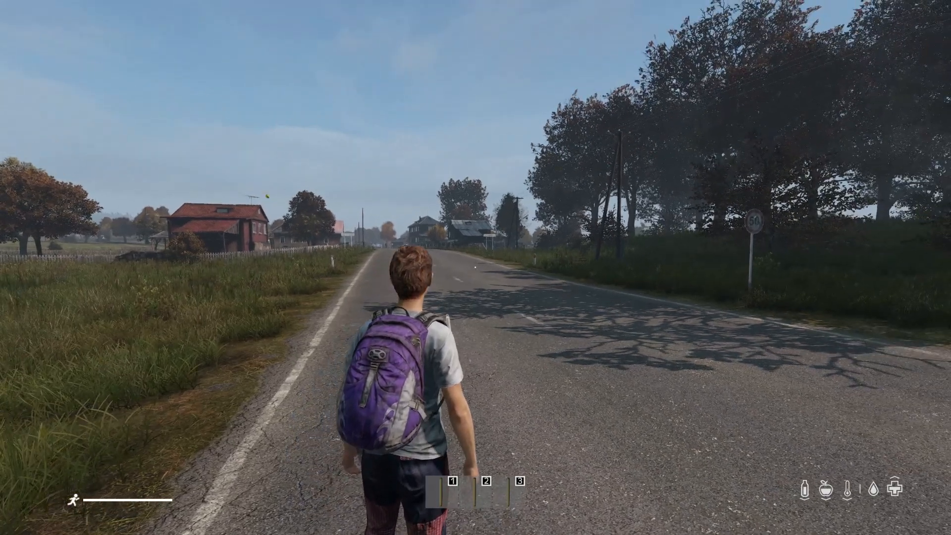
- Take the Purple Kush joint in hand and smoke it while viewing the character from the side
key("1")
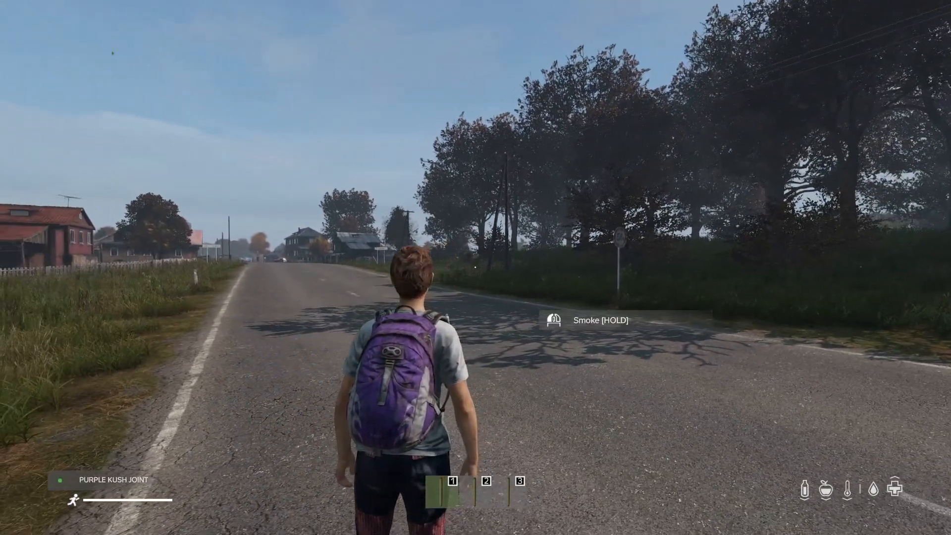
key("alt")
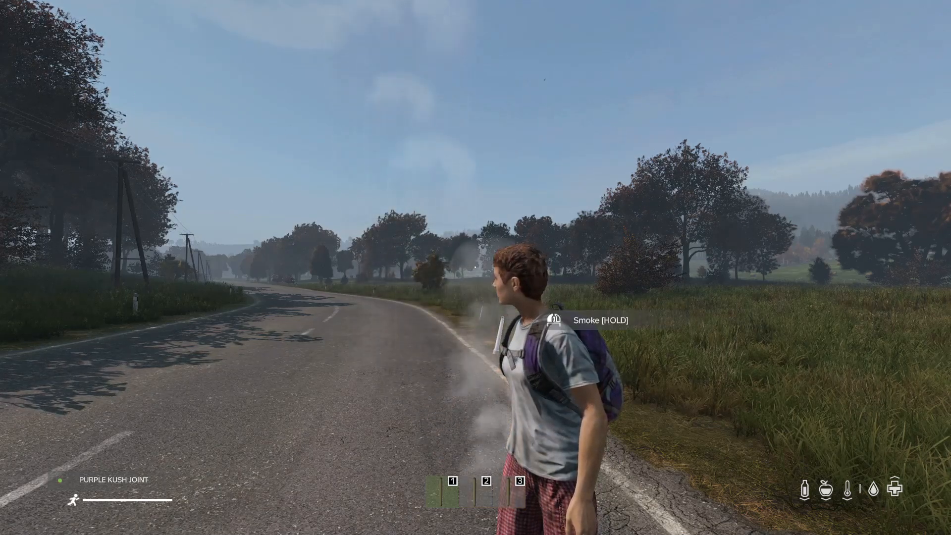
left_click(475, 268)
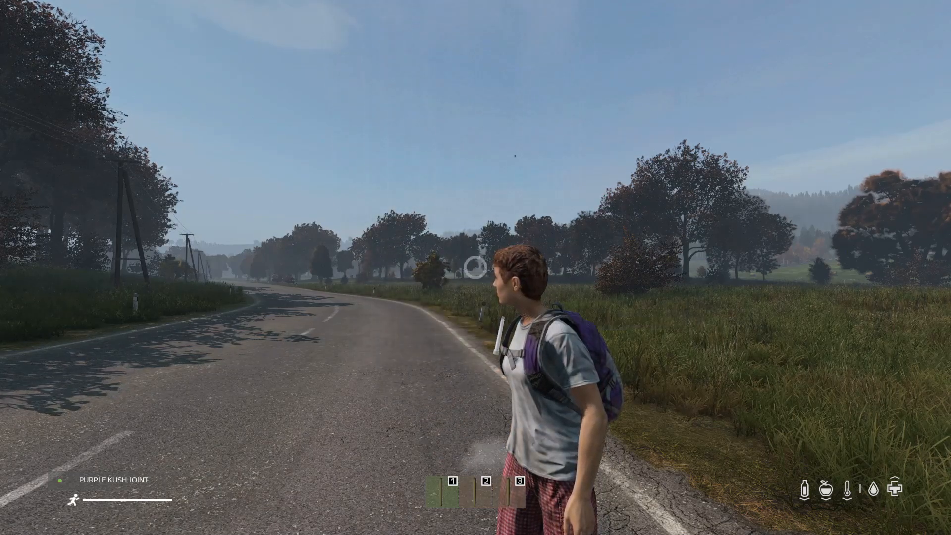